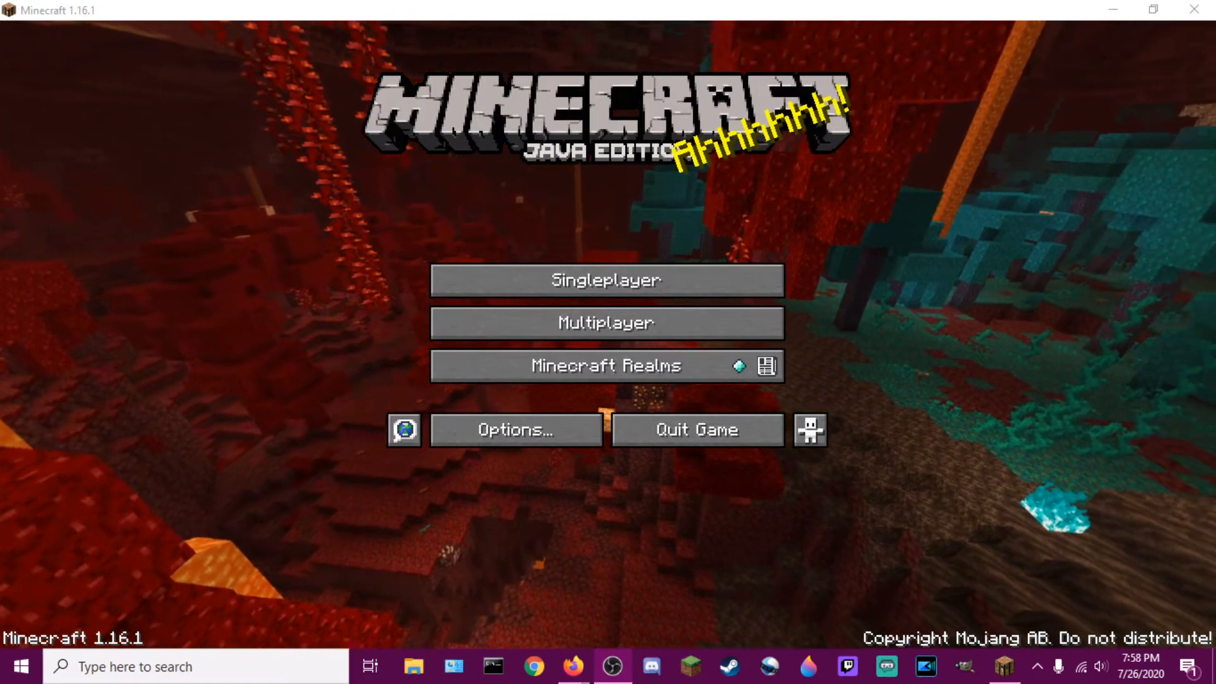
Step: Start creating a new singleplayer world
left_click(131, 65)
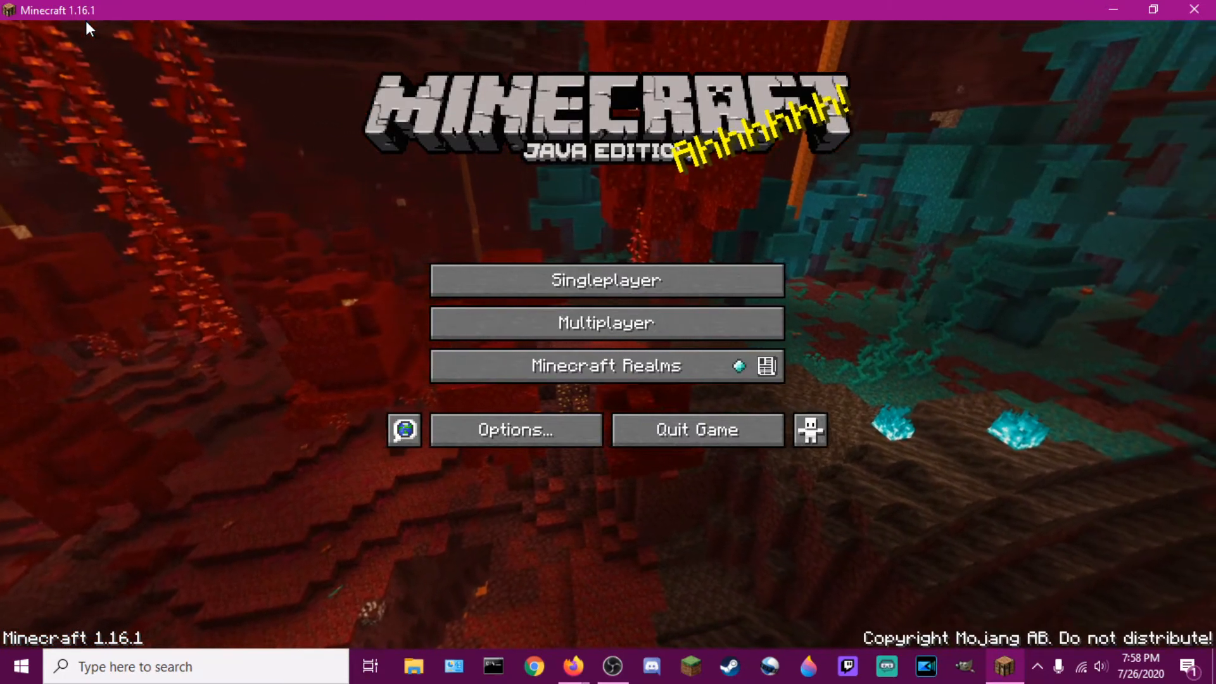
left_click(586, 280)
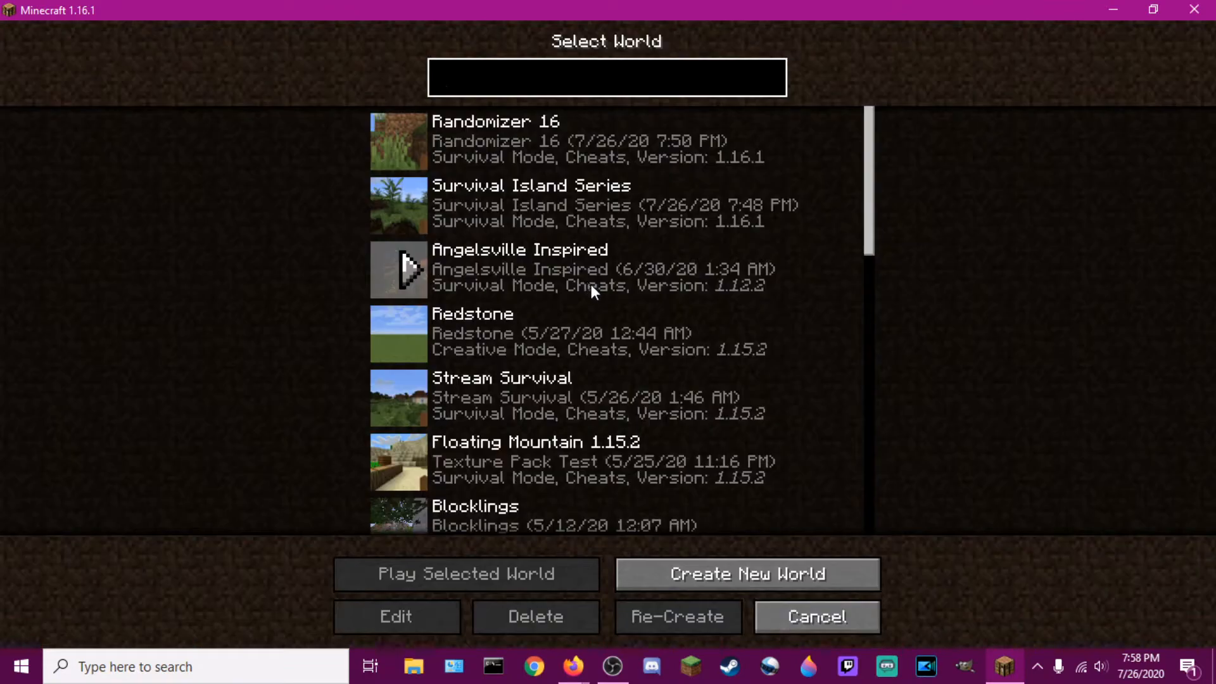
left_click(751, 579)
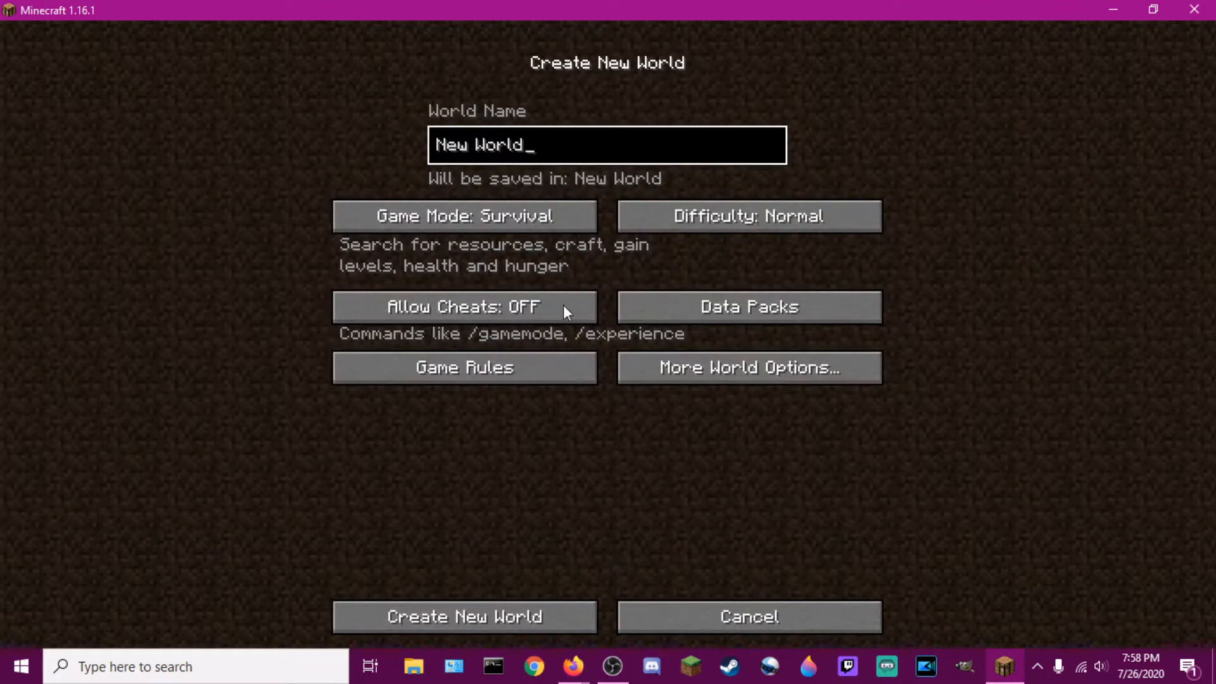
Step: Replace the default world name with Random
key("BackSpace")
key("BackSpace")
key("BackSpace")
key("BackSpace")
key("BackSpace")
key("BackSpace")
key("BackSpace")
key("BackSpace")
key("BackSpace")
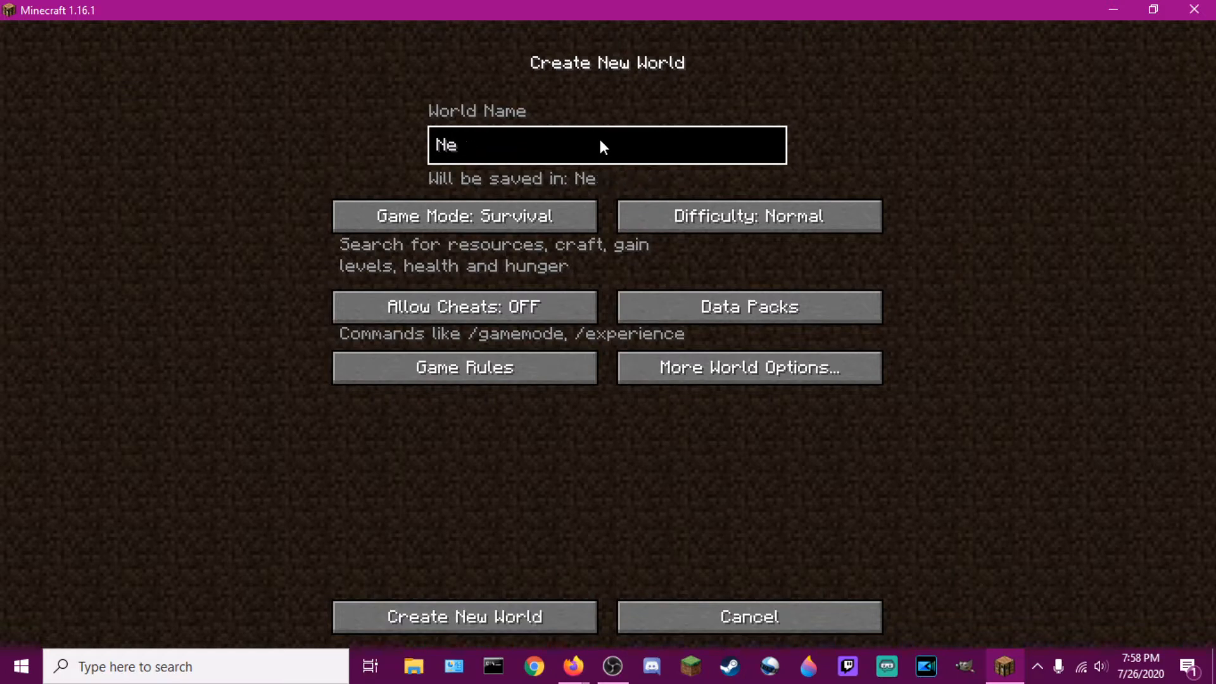
type("Random")
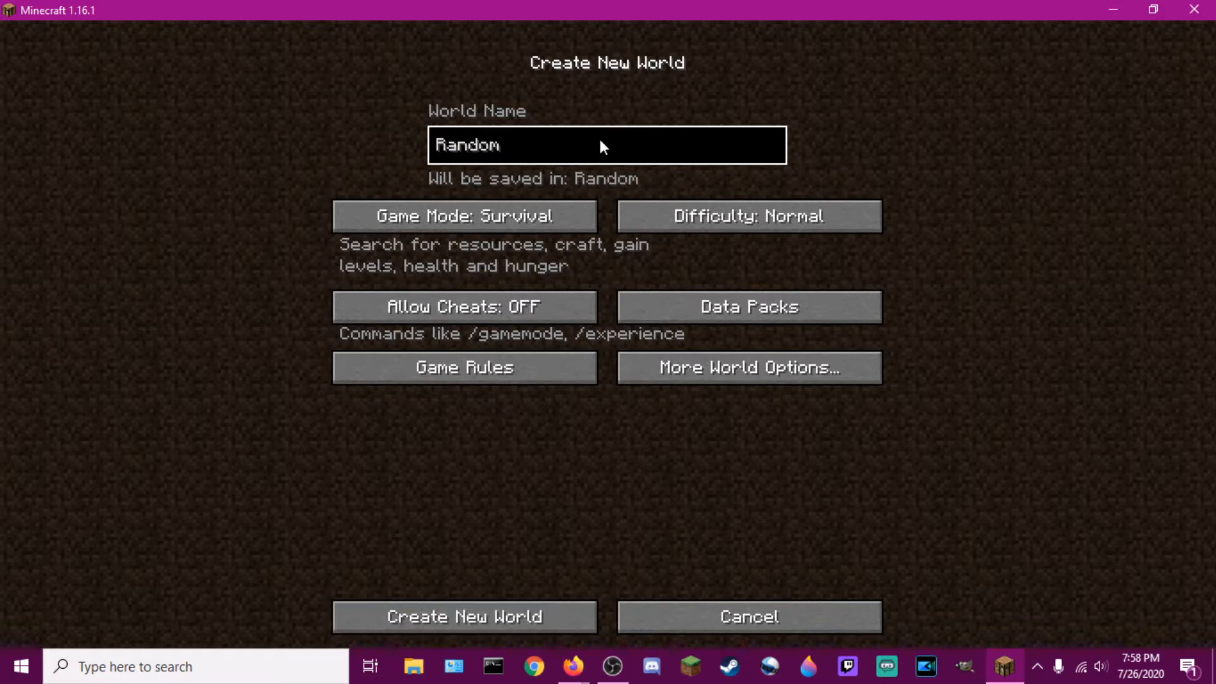
Step: Open the new world's data pack selection and switch to the Minecraft Randomizer page in Firefox
left_click(697, 307)
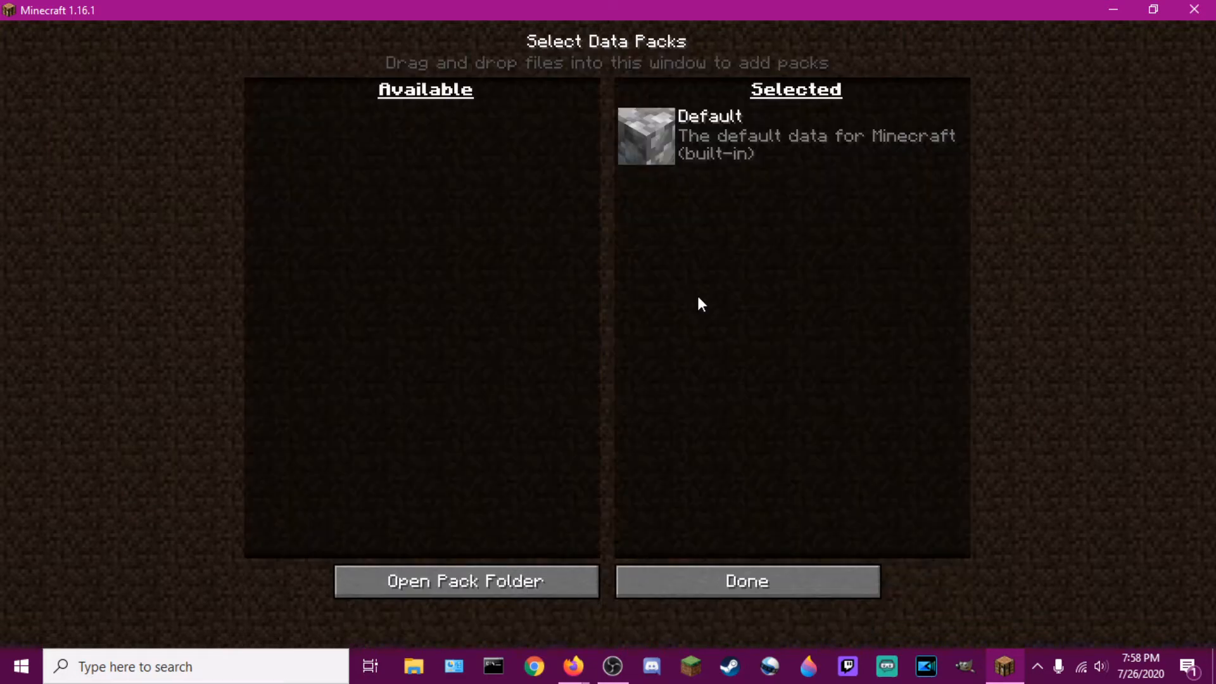
mouse_move(574, 673)
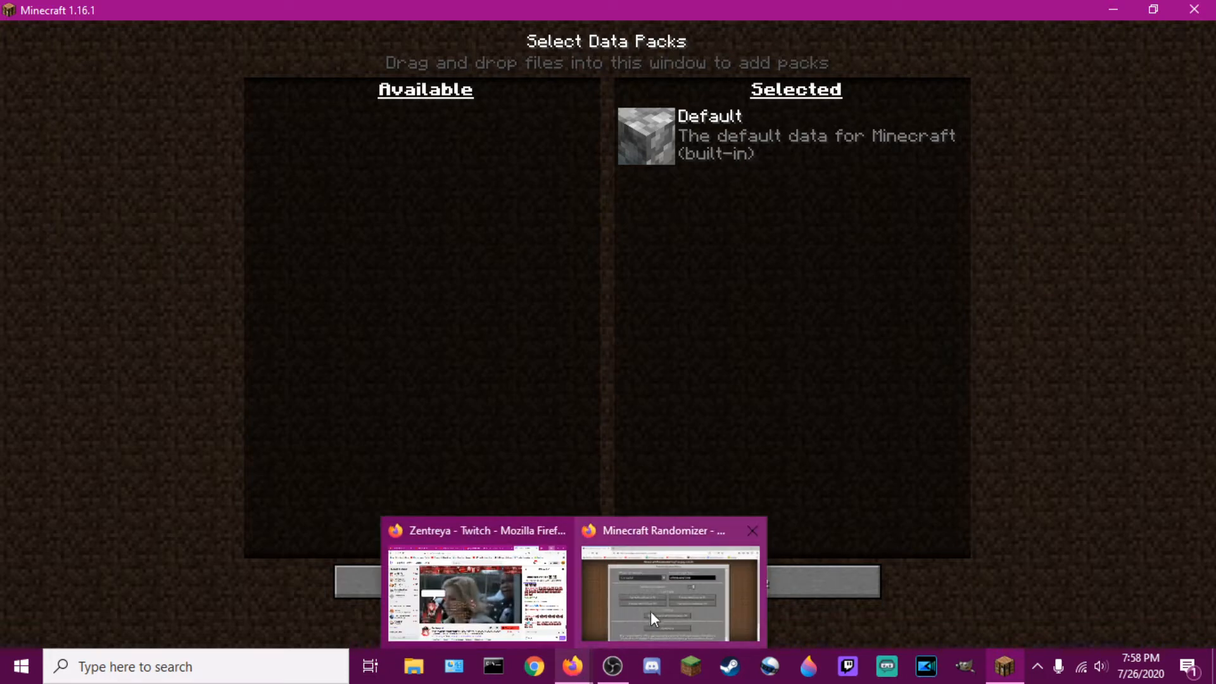
left_click(654, 608)
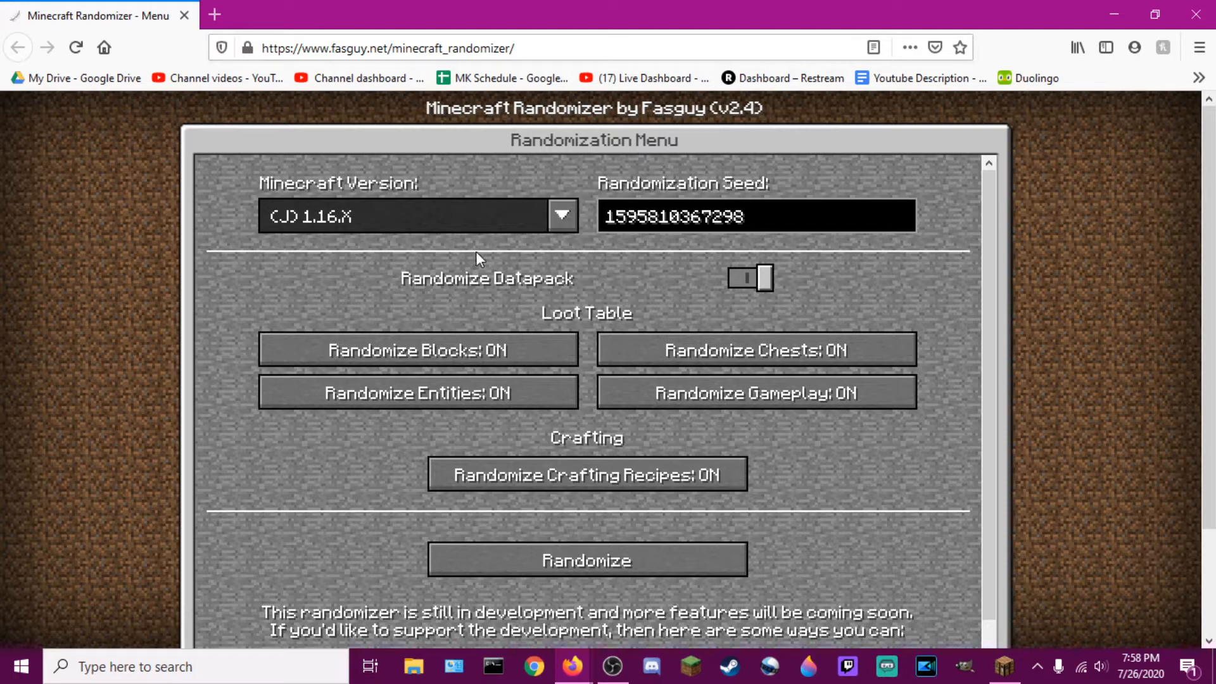
left_click(552, 219)
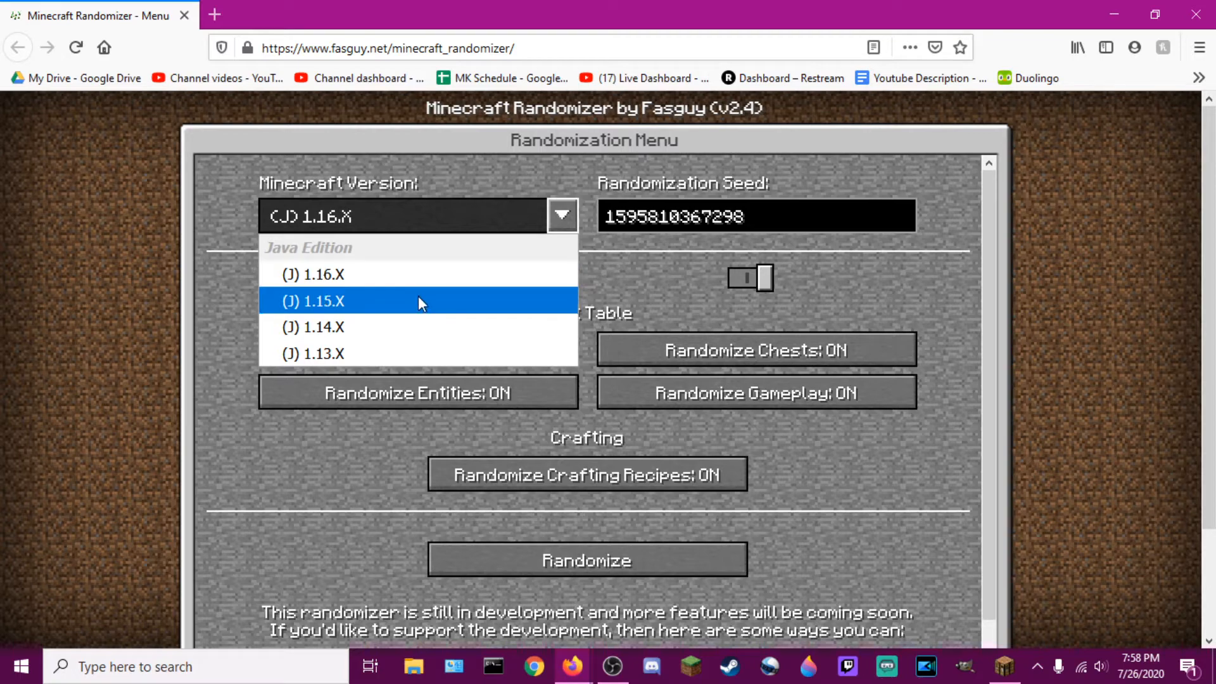
left_click(512, 352)
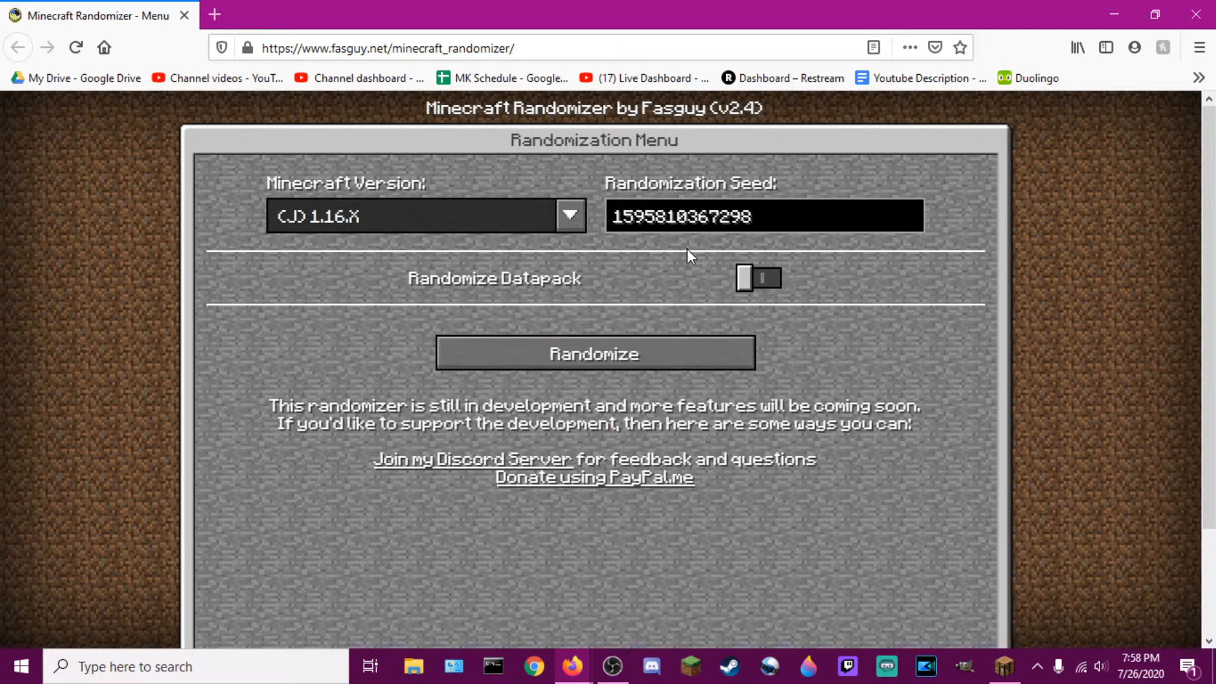
left_click(757, 279)
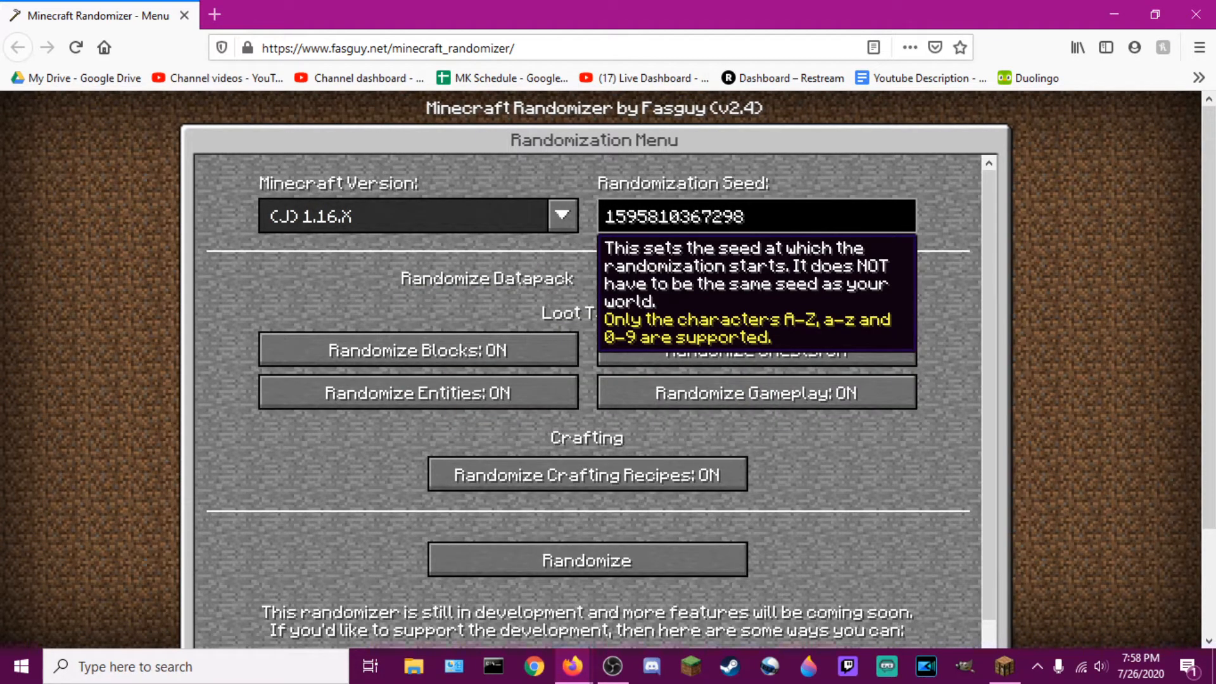
Step: Set the randomization seed to 21, leaving the loot table and crafting recipe randomization on
left_click_drag(747, 216, 585, 233)
type("21")
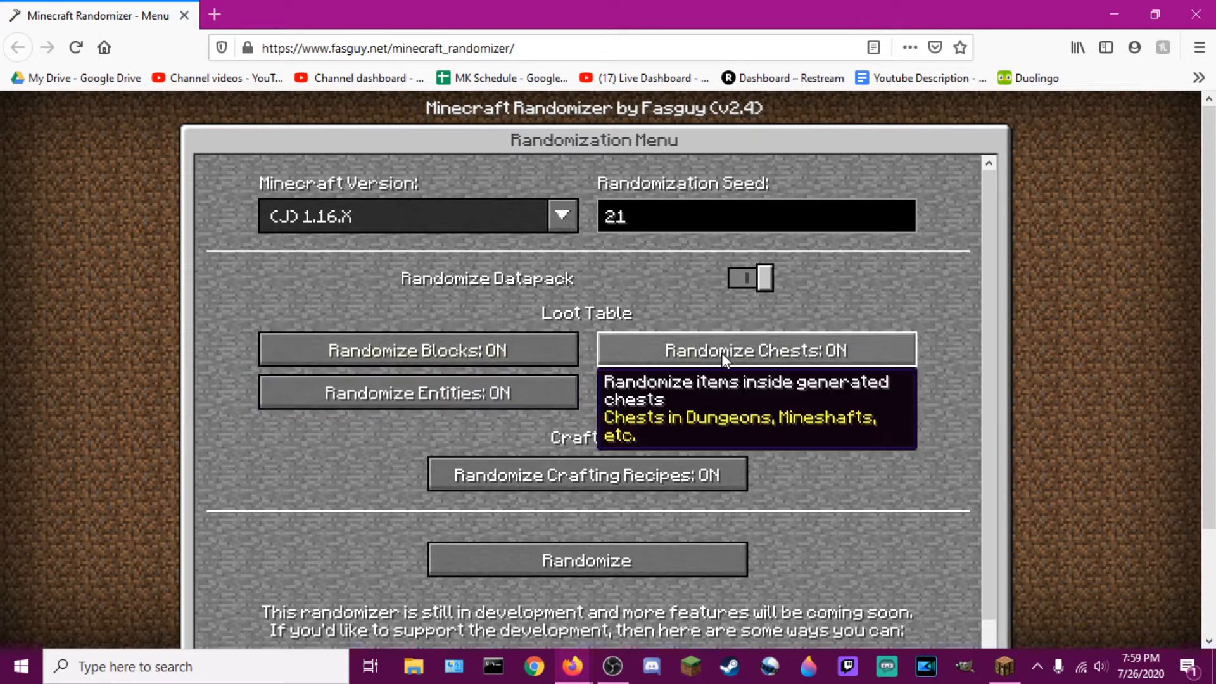
scroll(611, 352, "down", 1)
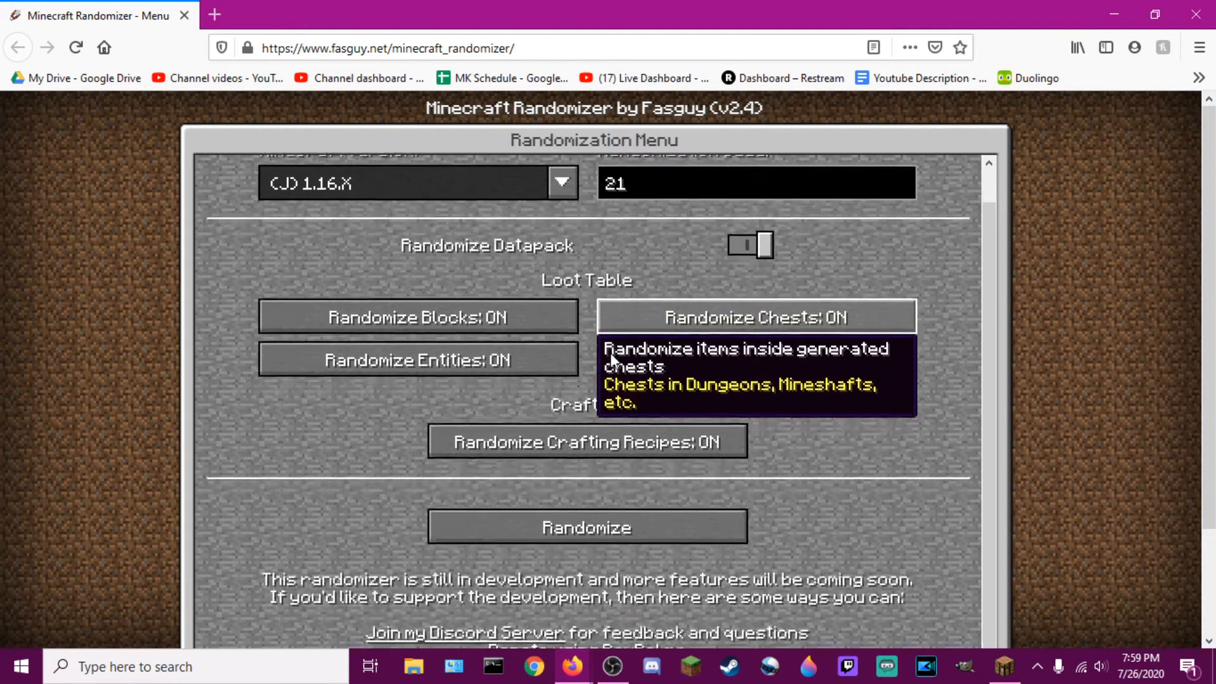
left_click(701, 445)
left_click(702, 444)
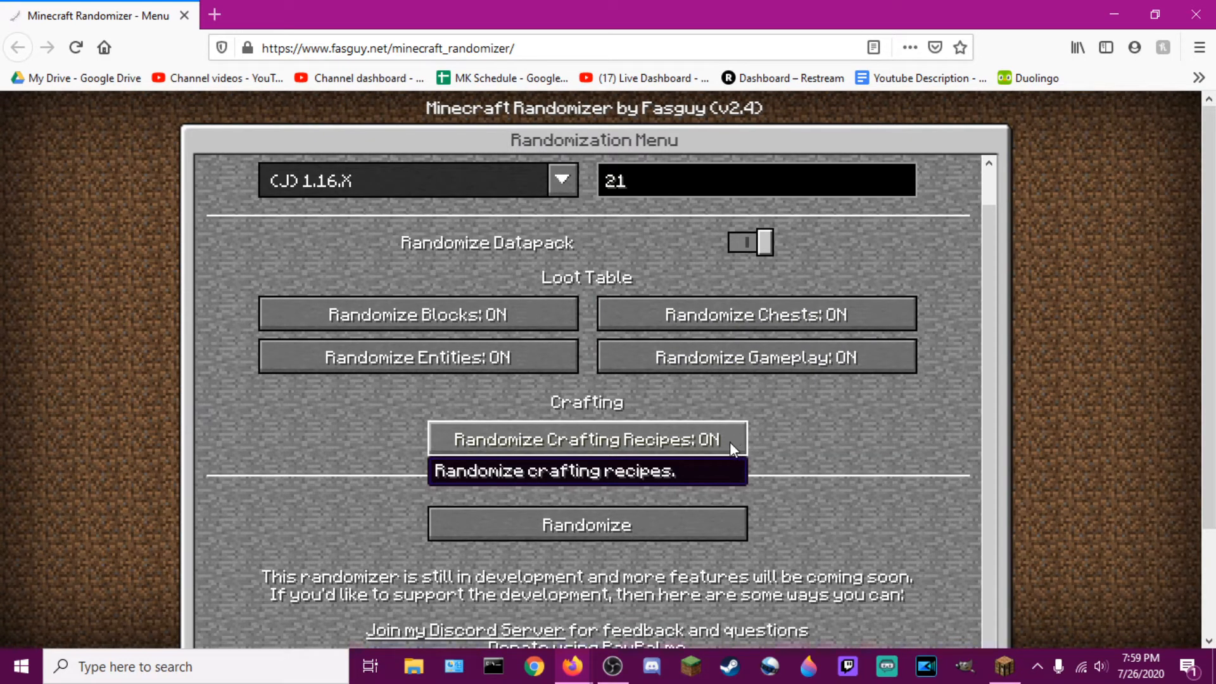
Step: Generate the randomized datapack and check its zip file in the browser's downloads
scroll(729, 441, "down", 4)
left_click(614, 398)
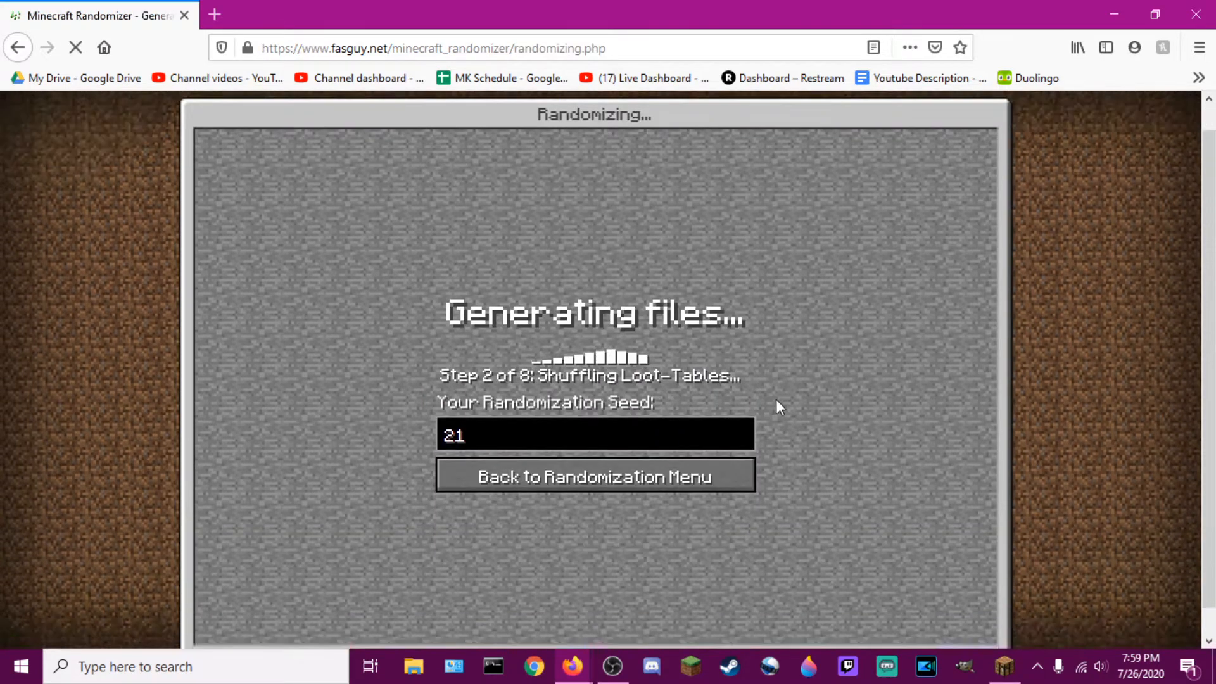
scroll(778, 402, "down", 1)
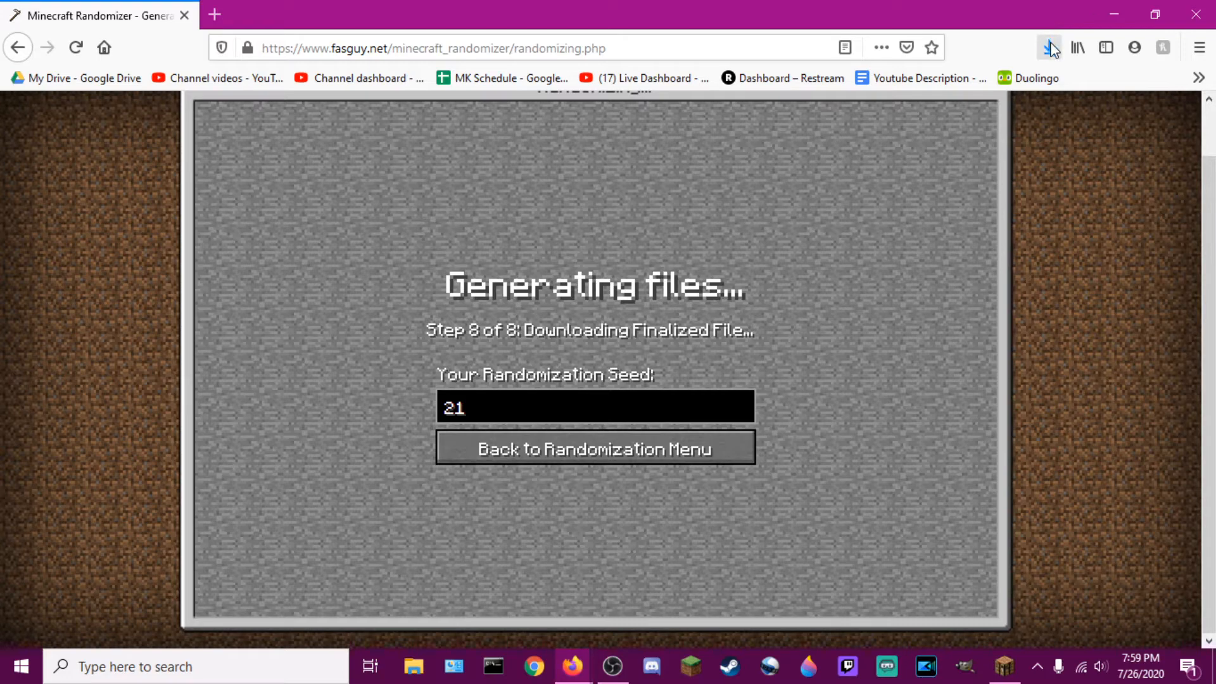
left_click(1050, 48)
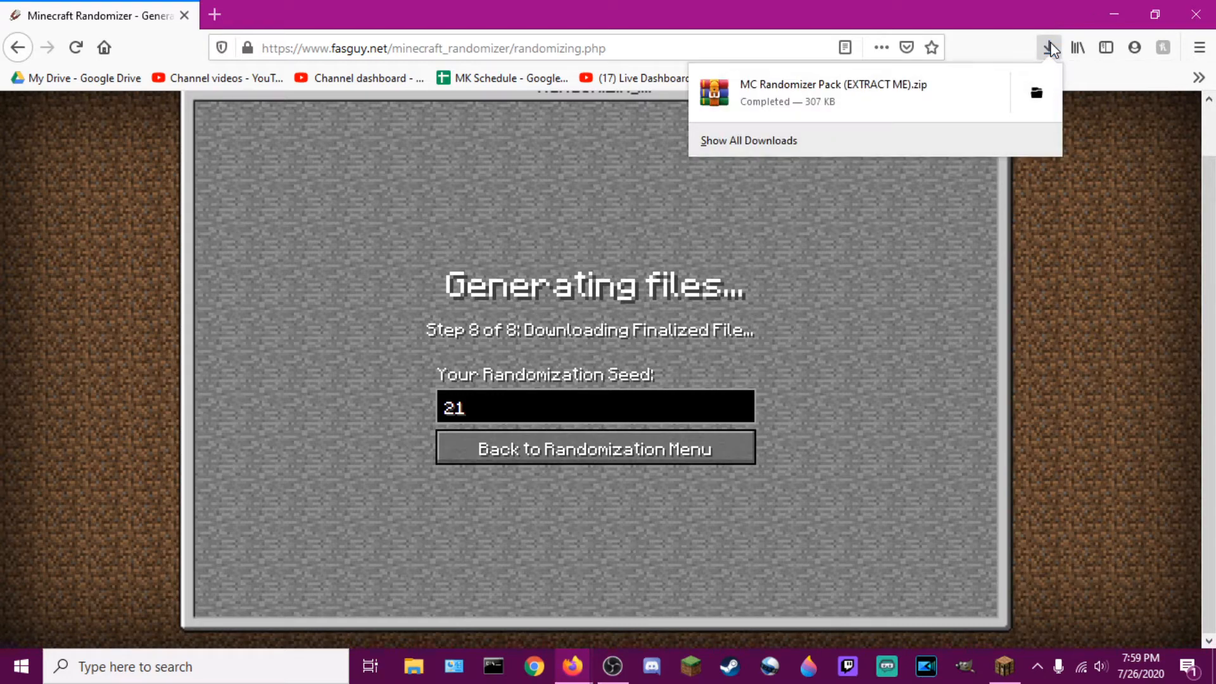
left_click(1050, 48)
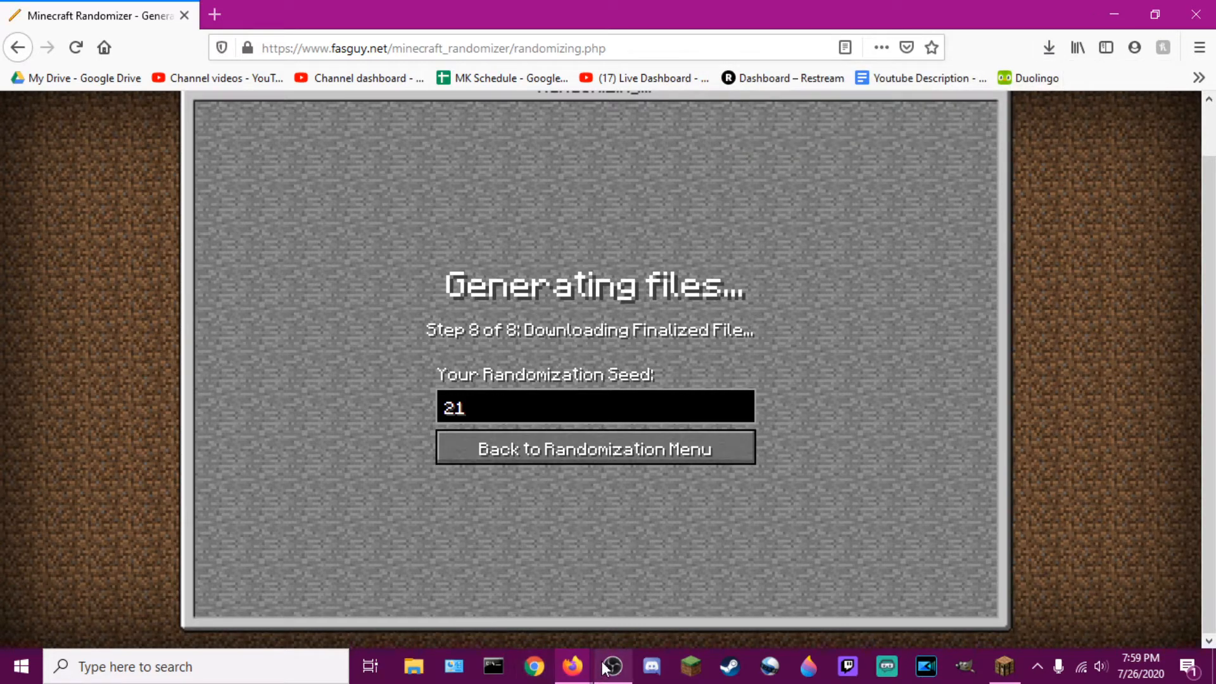
Step: Switch back to Minecraft, open the data pack folder and move its window fully into view
key("alt+Tab")
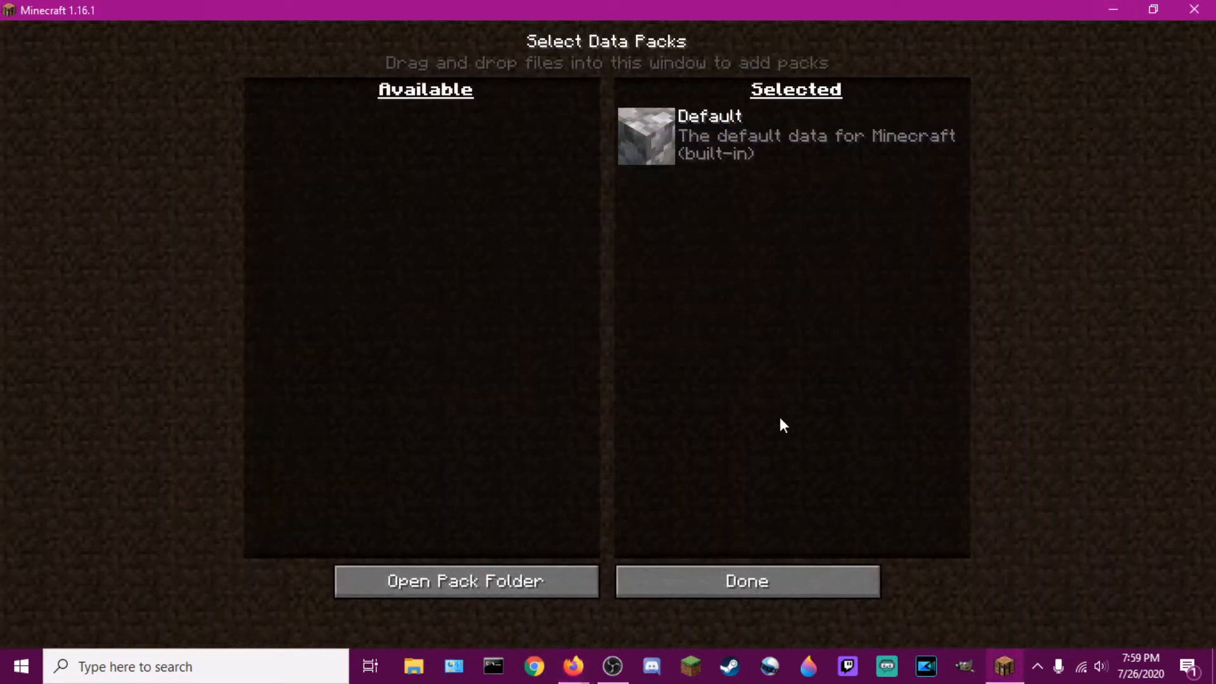
left_click(539, 581)
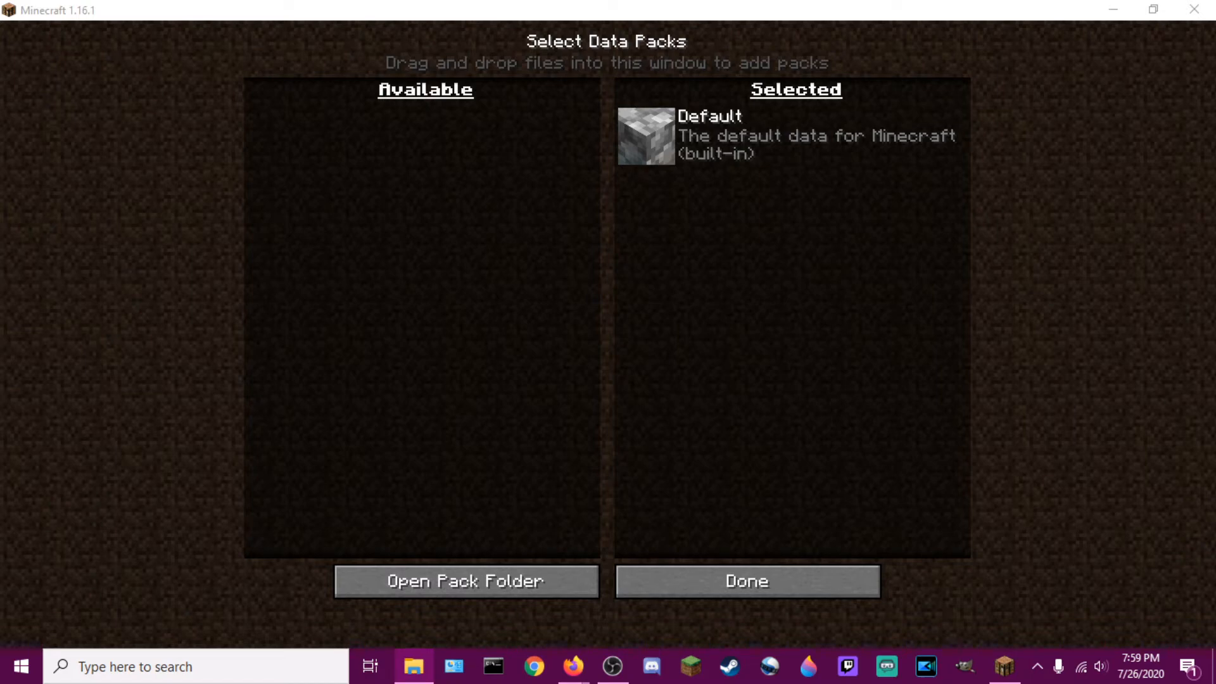
left_click_drag(1215, 214, 555, 87)
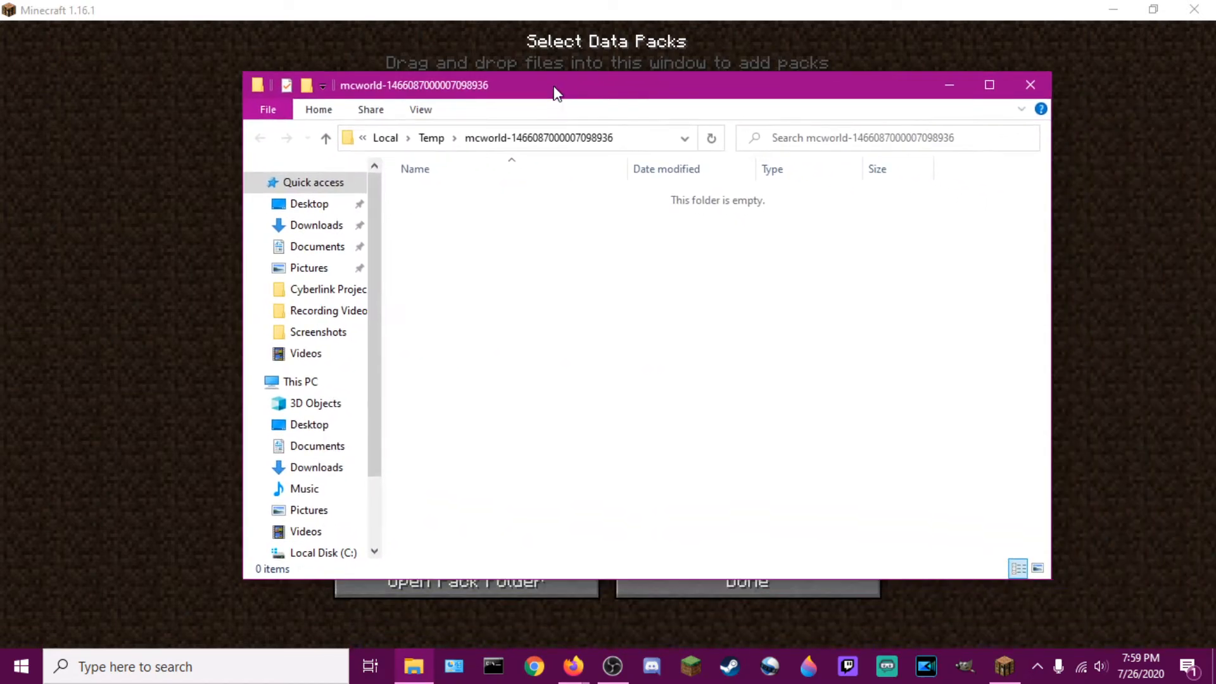
Step: Move the MC Randomizer Pack (EXTRACT ME) zip from Downloads into the world's data pack folder
left_click(328, 234)
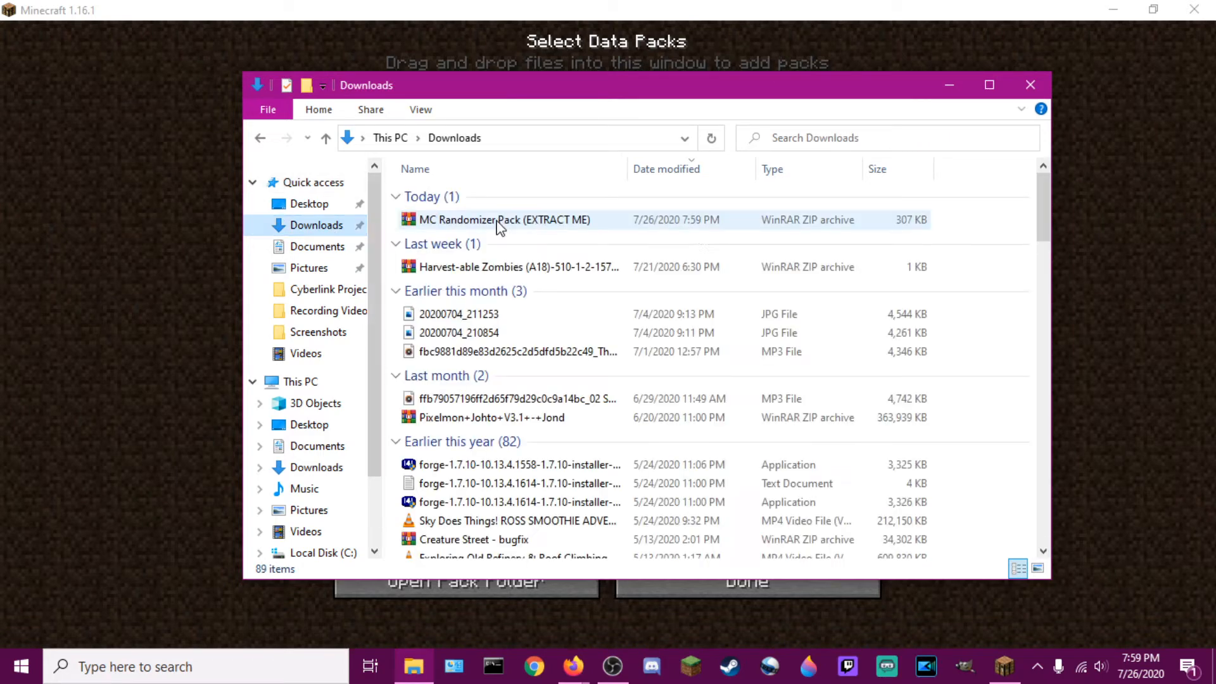
left_click(564, 223)
right_click(564, 223)
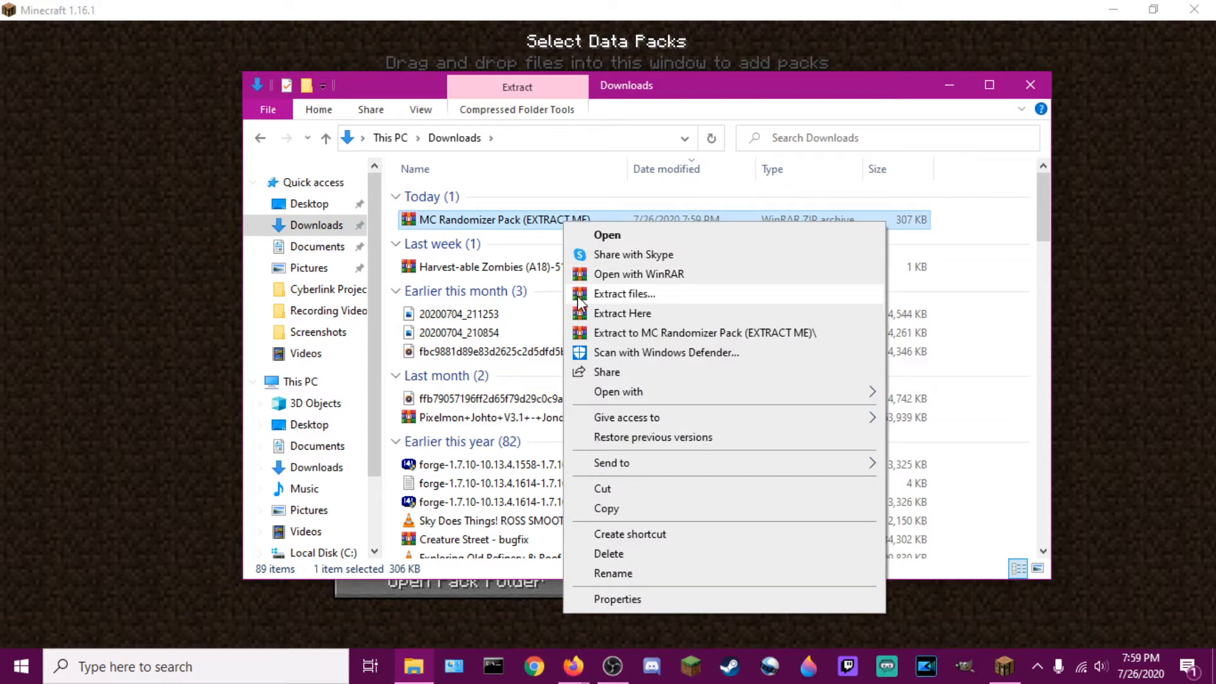
left_click(627, 492)
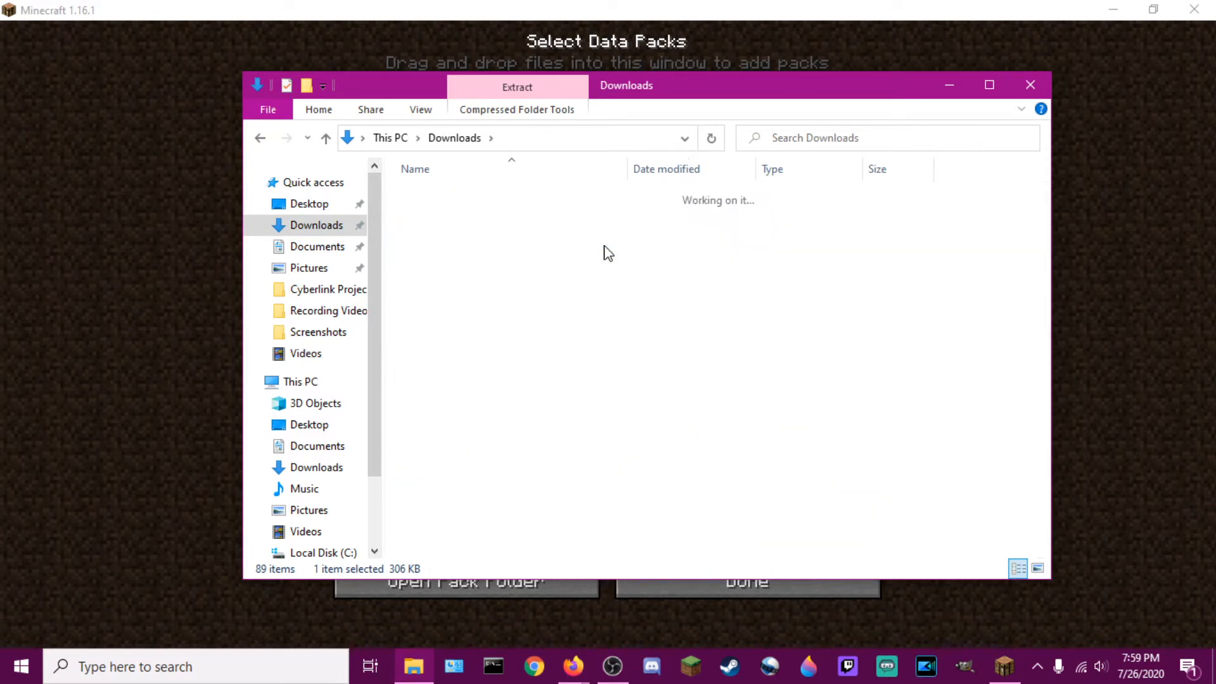
right_click(583, 247)
left_click(634, 371)
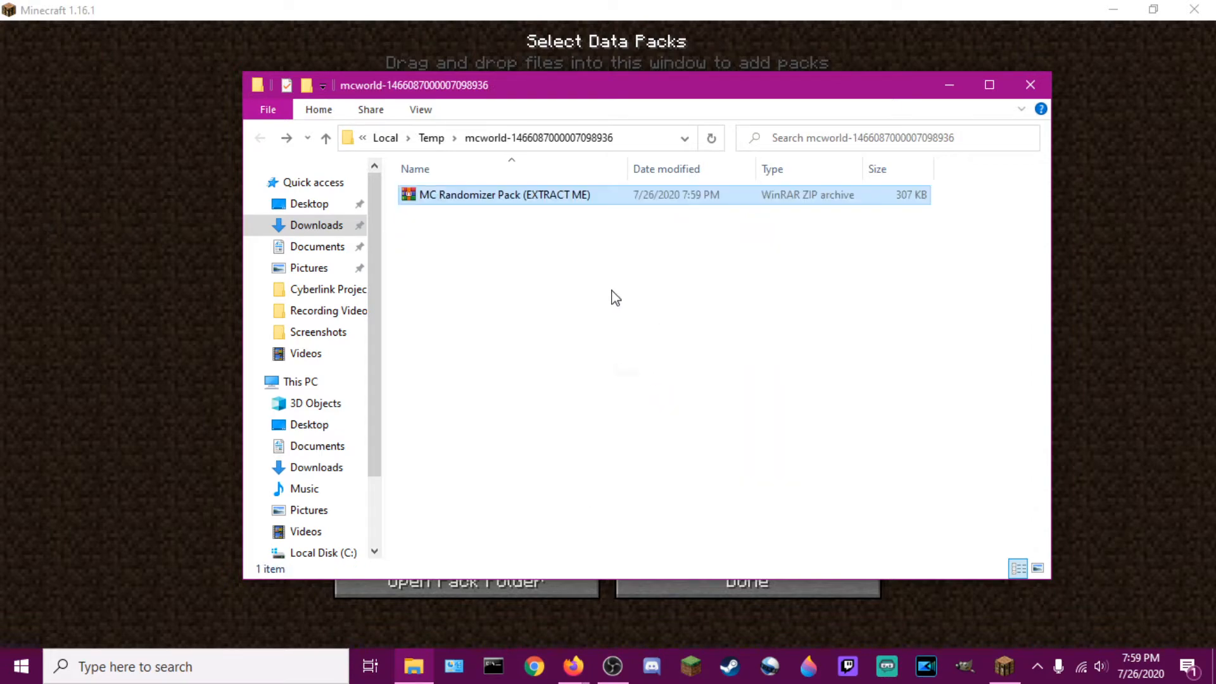
Step: Extract the MC Randomizer Pack (EXTRACT ME) zip directly into the data pack folder
left_click(565, 231)
left_click(570, 204)
right_click(570, 204)
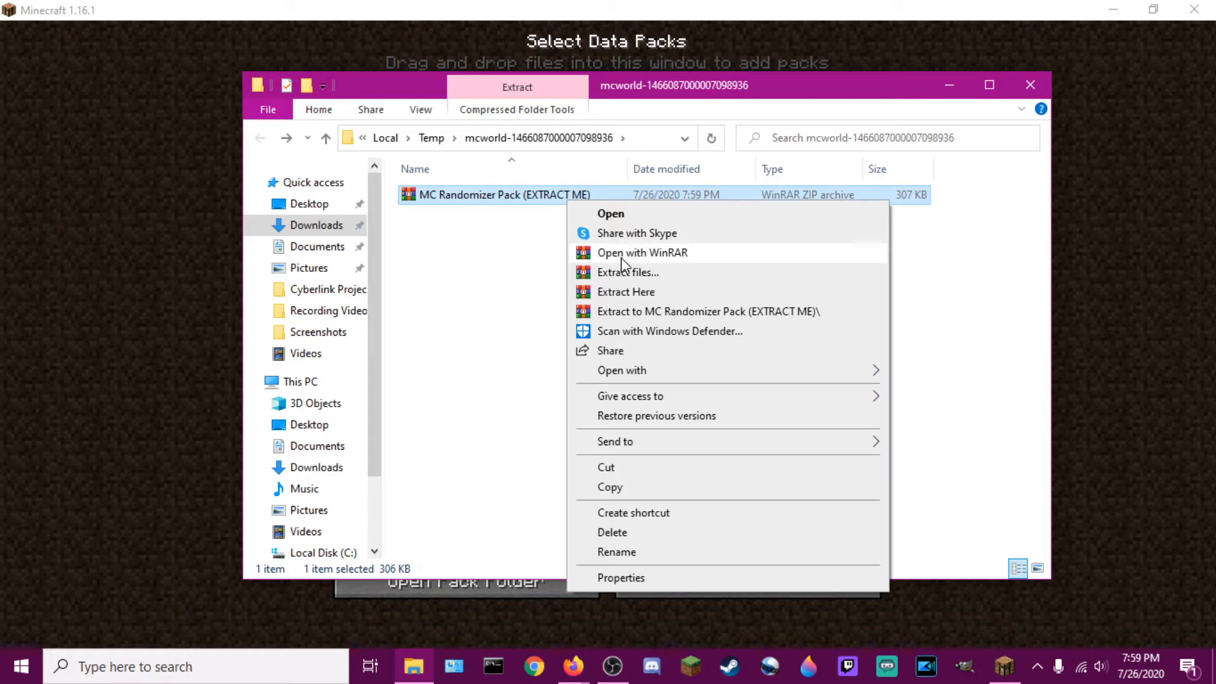
left_click(633, 293)
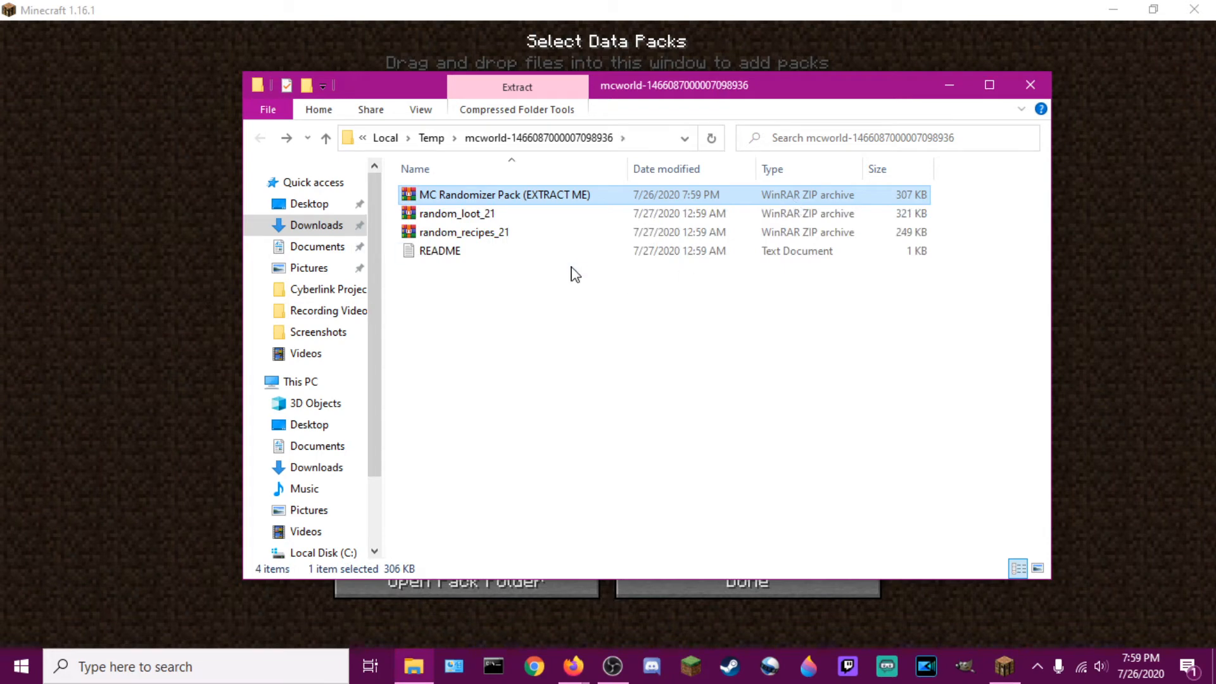
Step: Read the extracted README file and close it along with the data pack folder
double_click(577, 253)
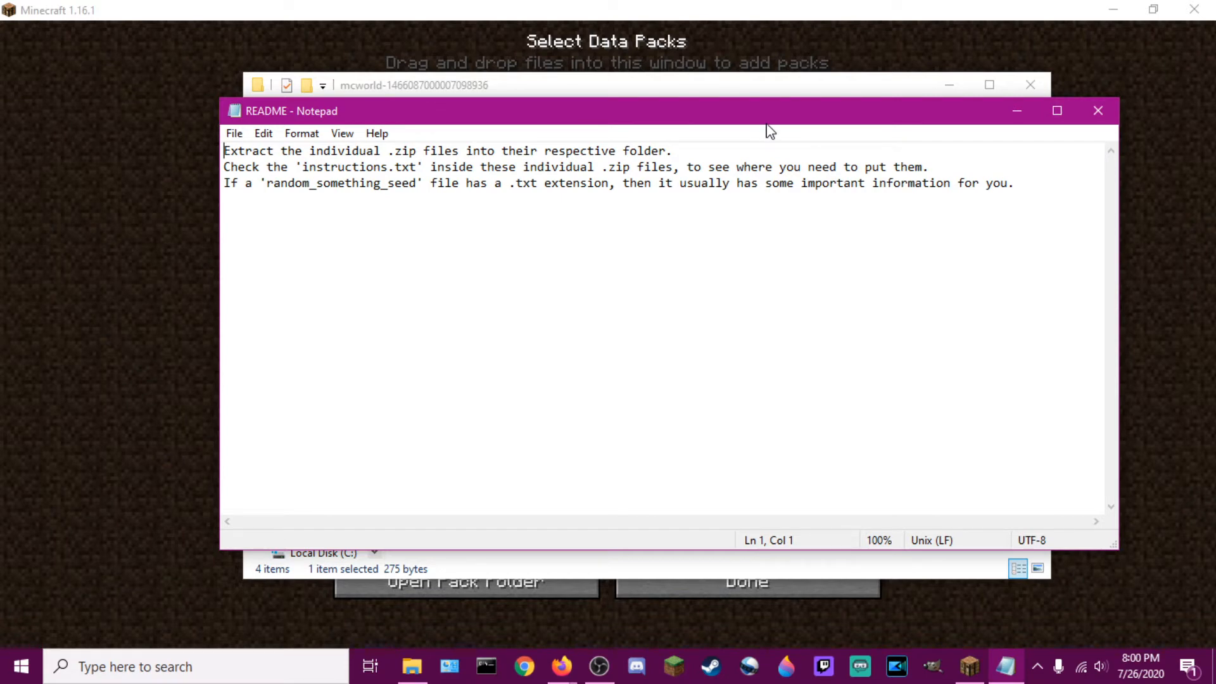
left_click(1098, 107)
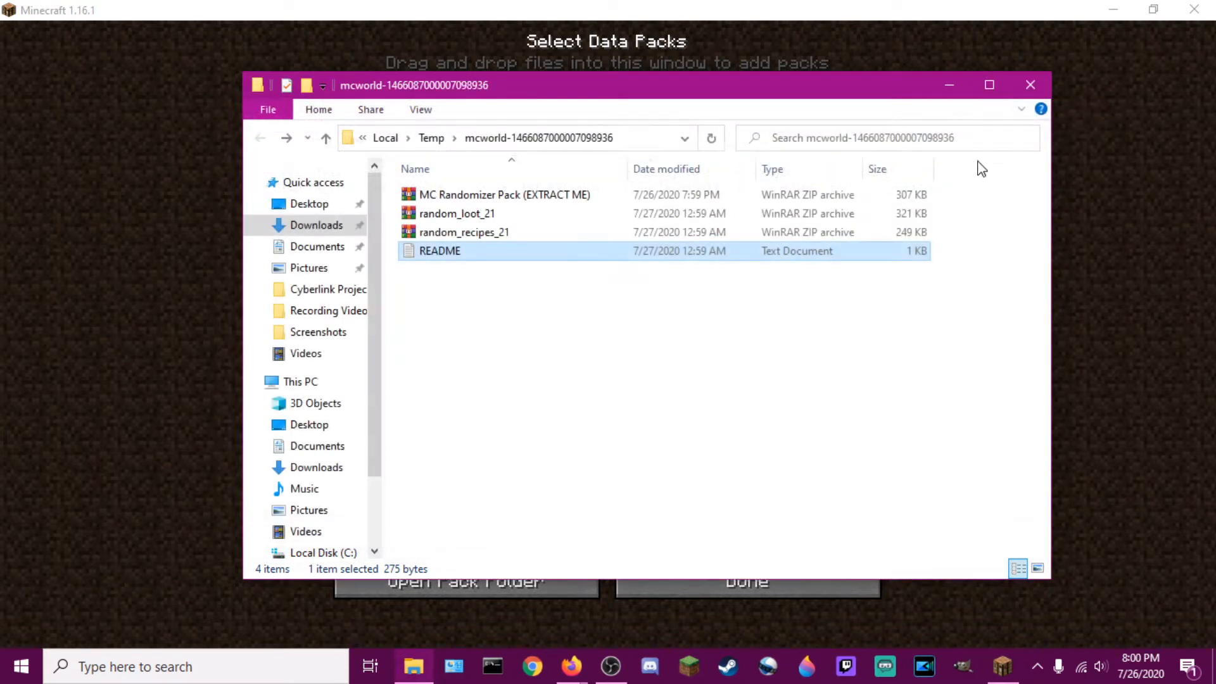
left_click(1030, 85)
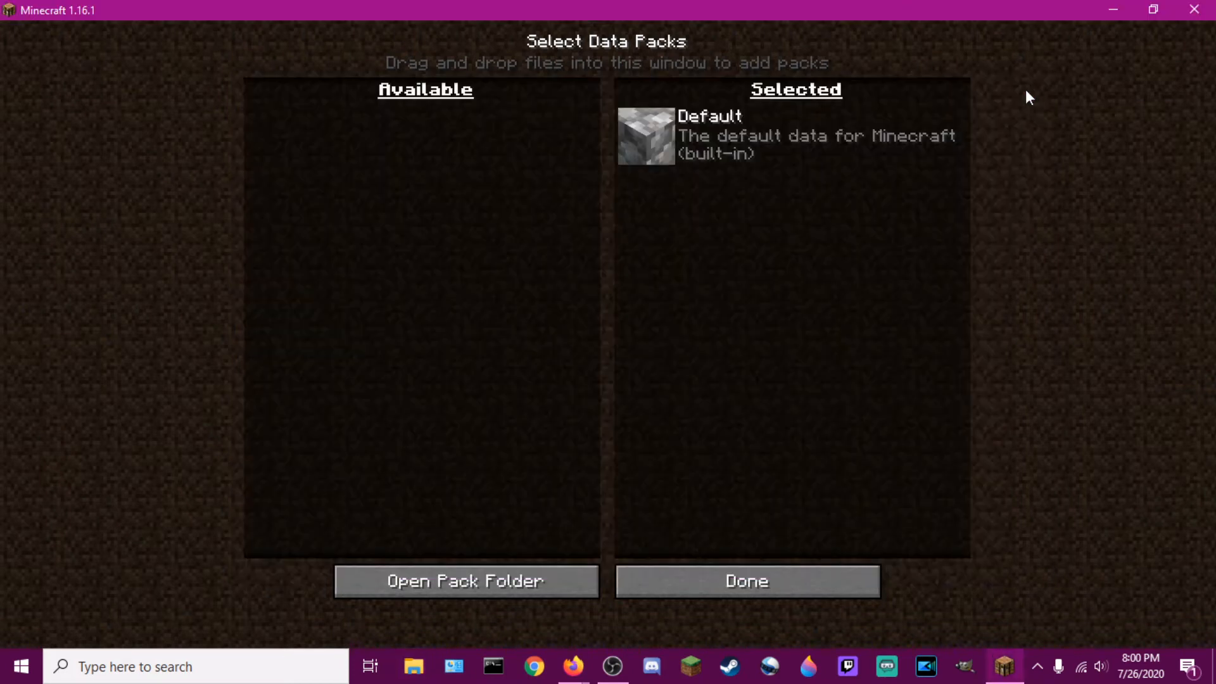
Step: Reload the data pack list and enable random_recipes_21.zip and random_loot_21.zip, accepting the older-version prompts
left_click(704, 572)
left_click(738, 300)
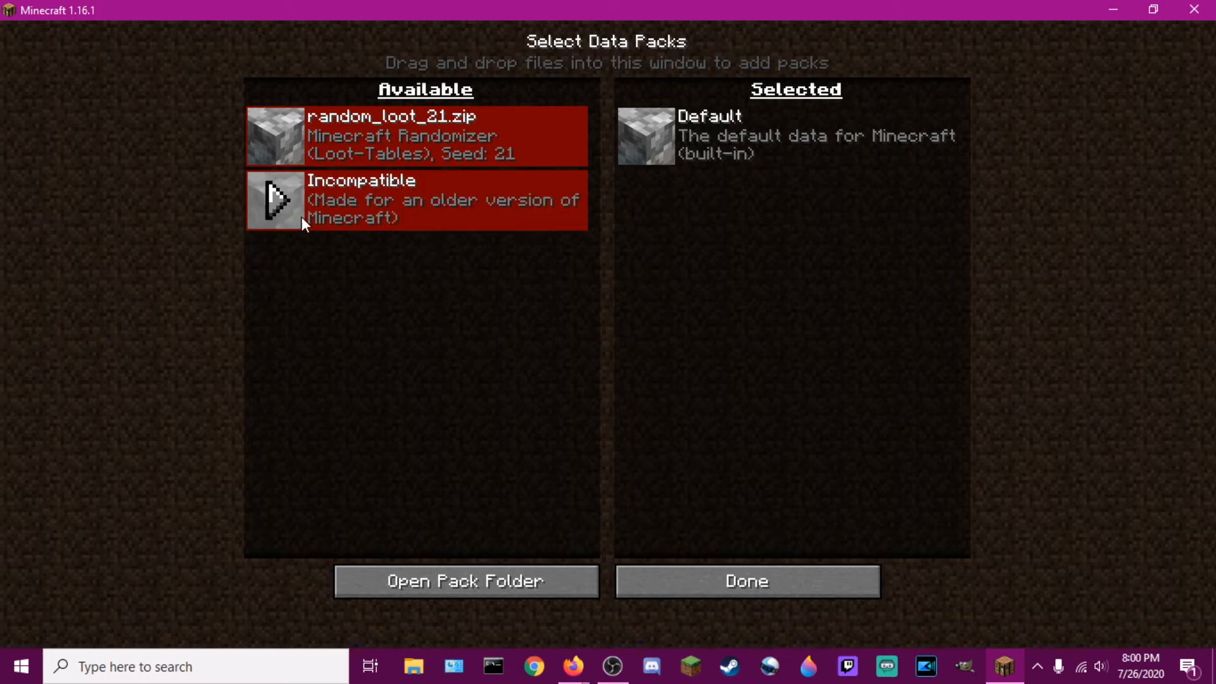
left_click(278, 200)
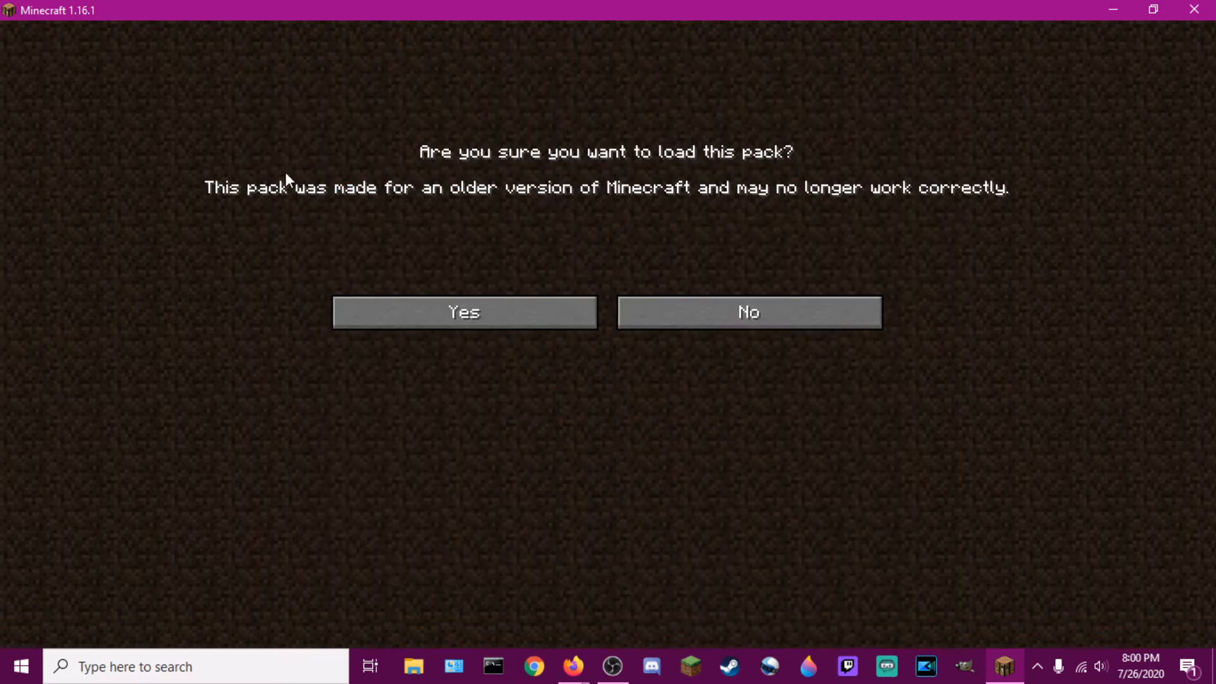
left_click(517, 320)
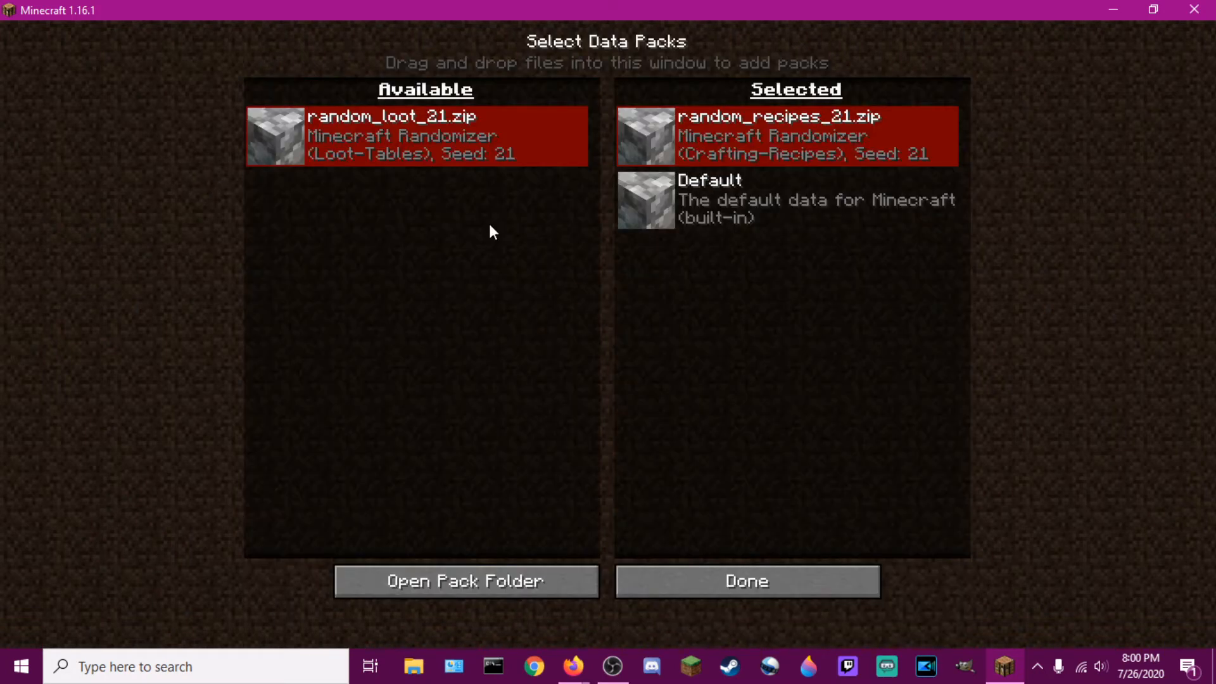
left_click(276, 134)
left_click(495, 320)
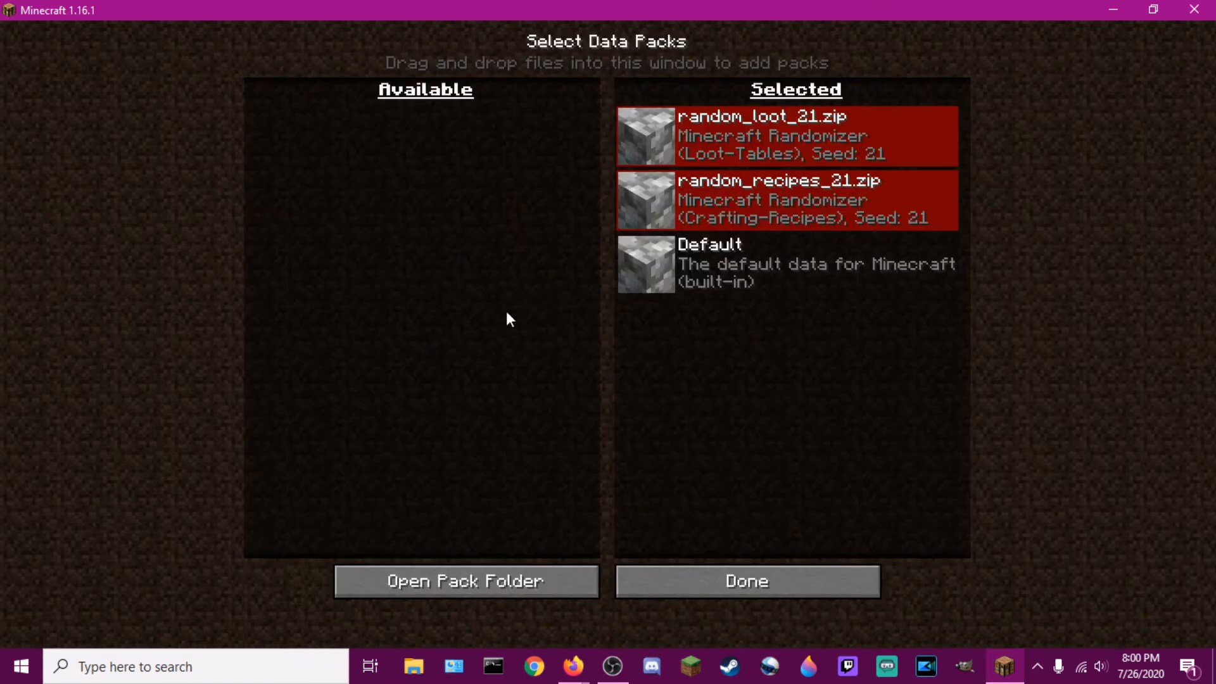
Step: Confirm the selected data packs and create the new world
left_click(790, 585)
left_click(590, 616)
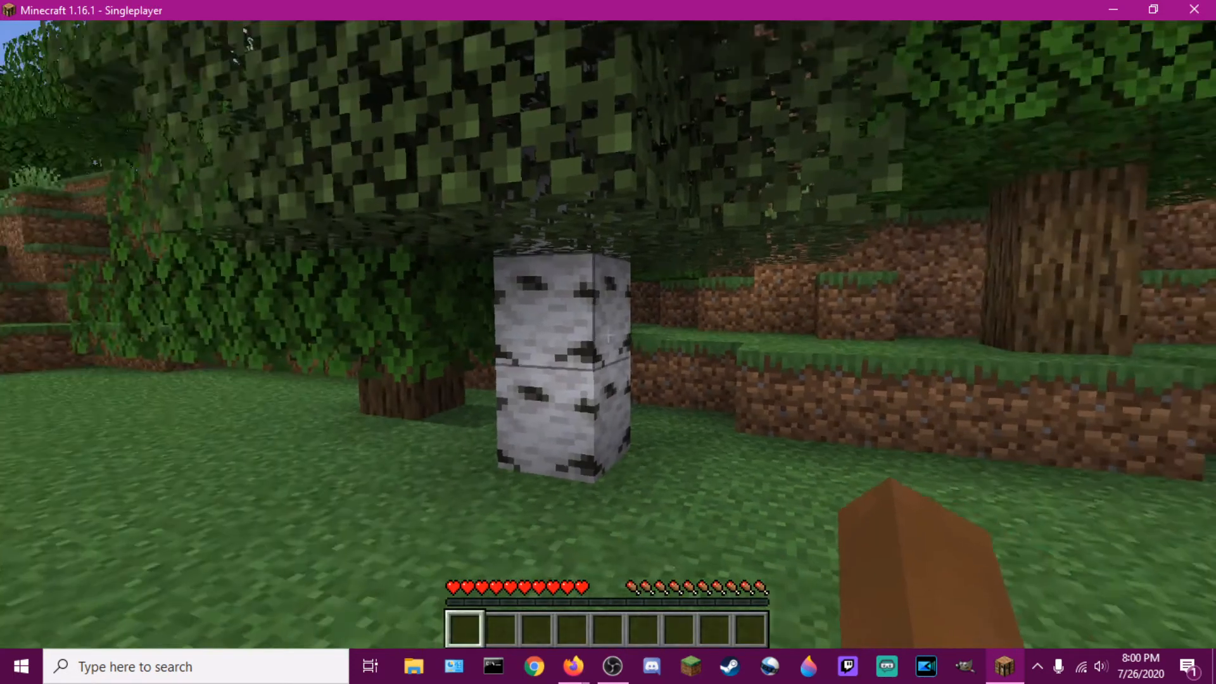
Step: Collect a randomized block drop beside the birch trunk and place the Smooth Red Sandstone Stairs on the grass
key("w")
left_click(608, 335)
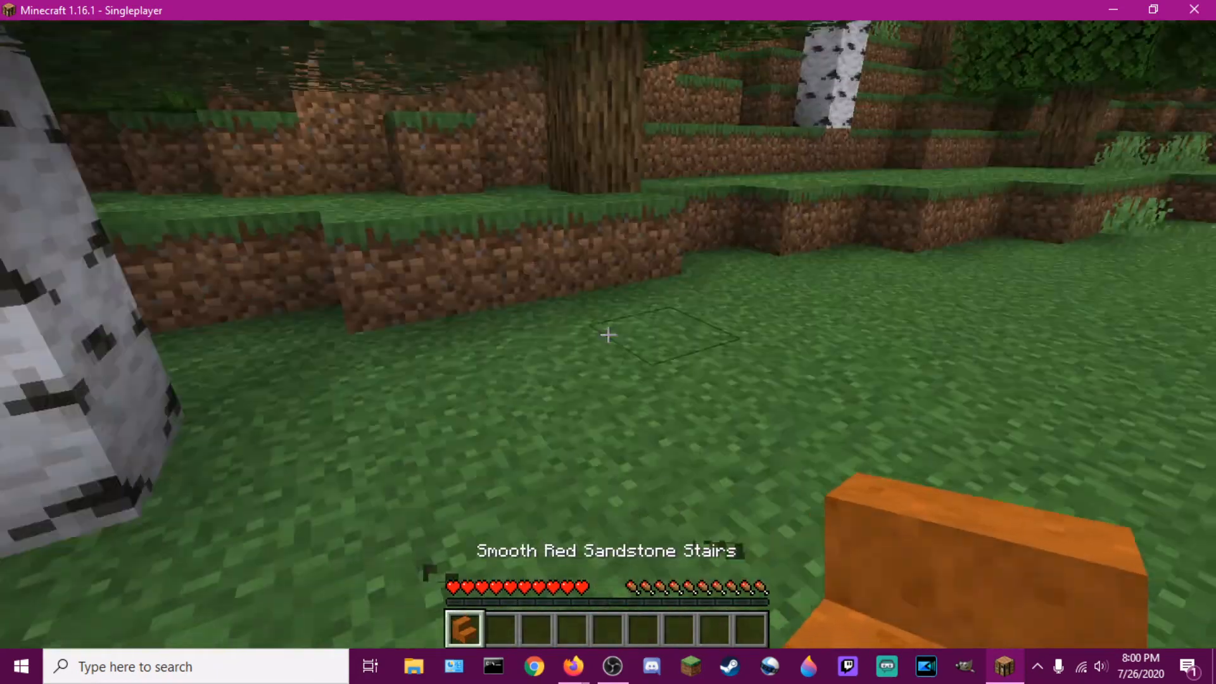
right_click(608, 335)
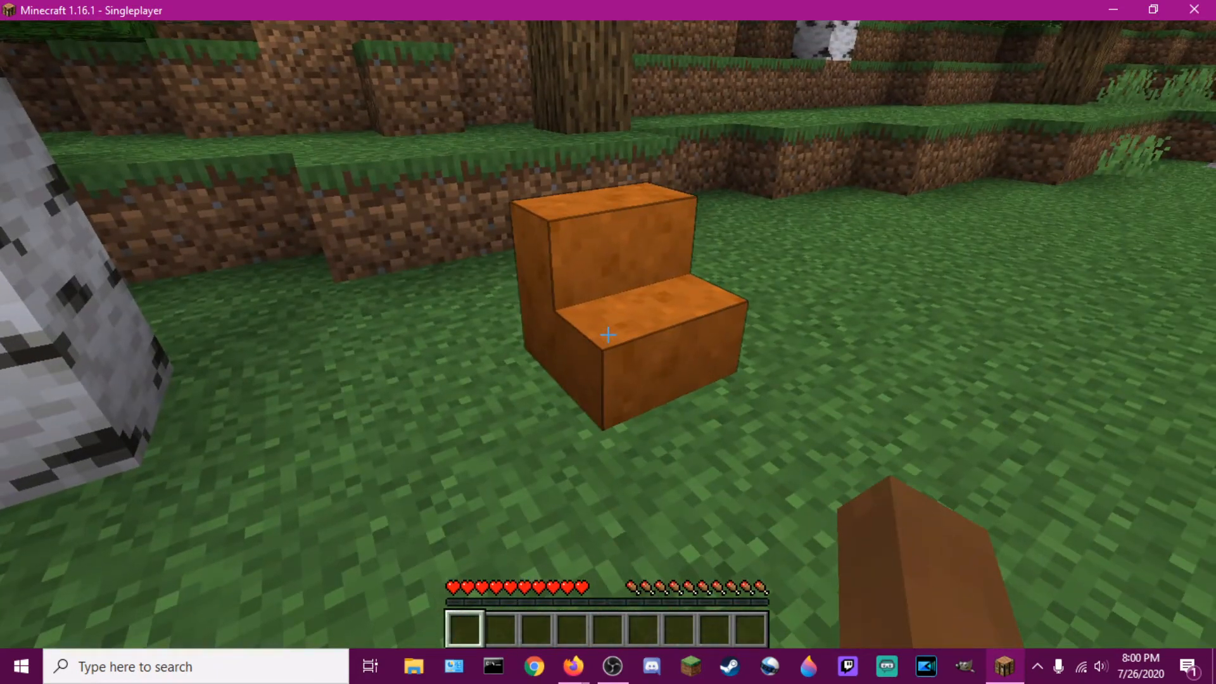
Step: Walk around the pond and break plants and gravel along its shore to test the randomized drops
key("w")
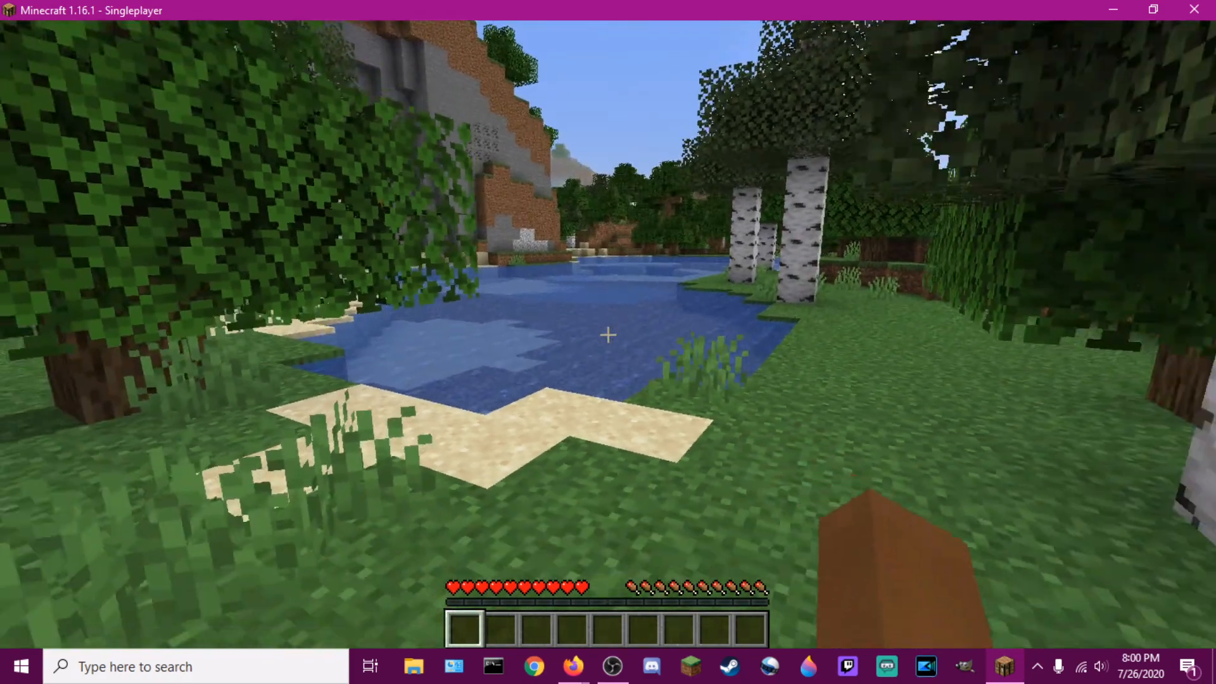
key("w")
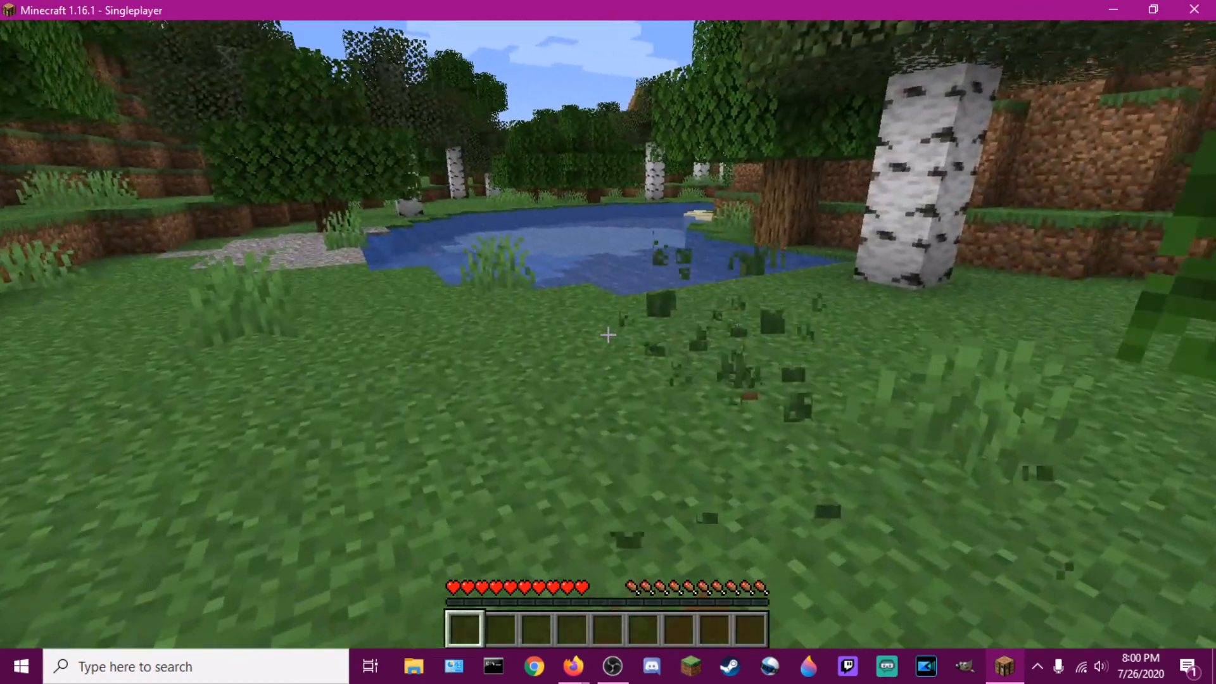
left_click_drag(608, 334, 608, 334)
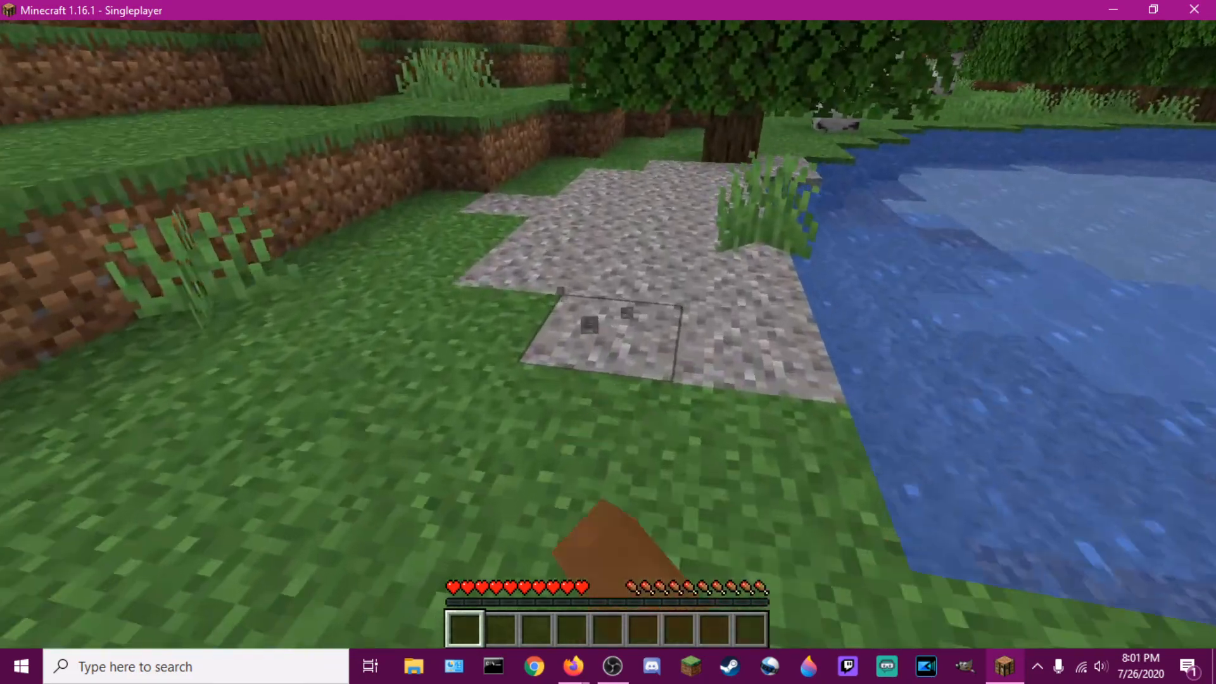
left_click_drag(608, 342, 608, 342)
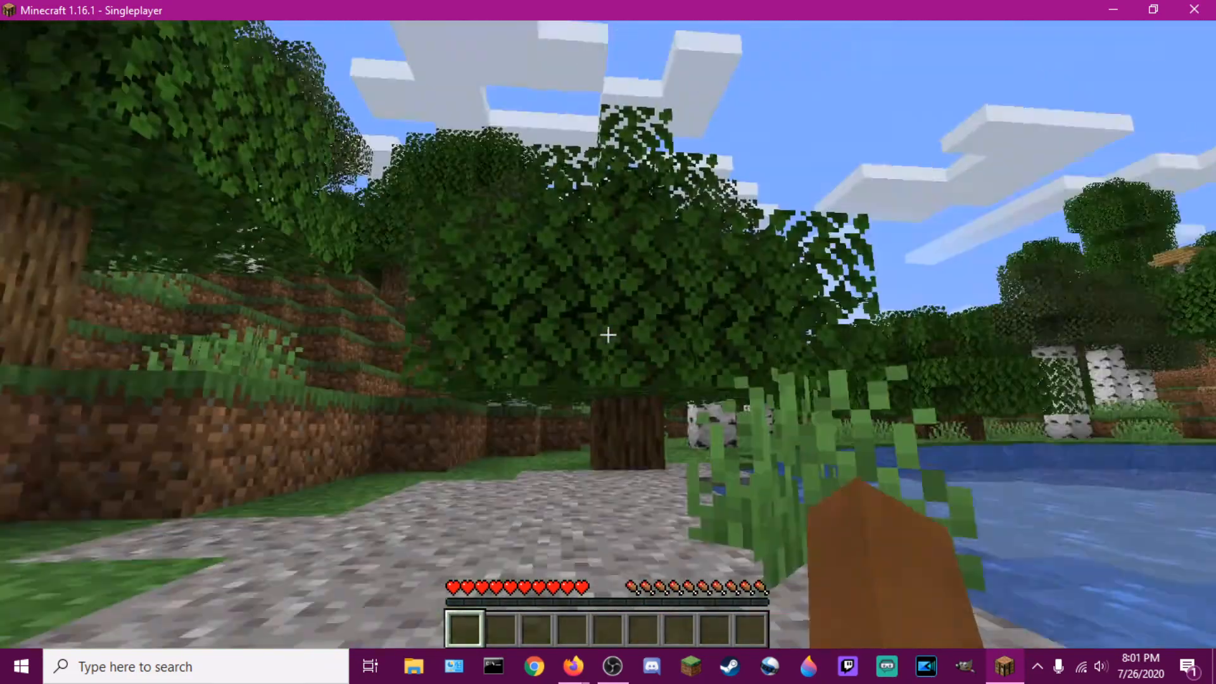
key("w")
key("w")
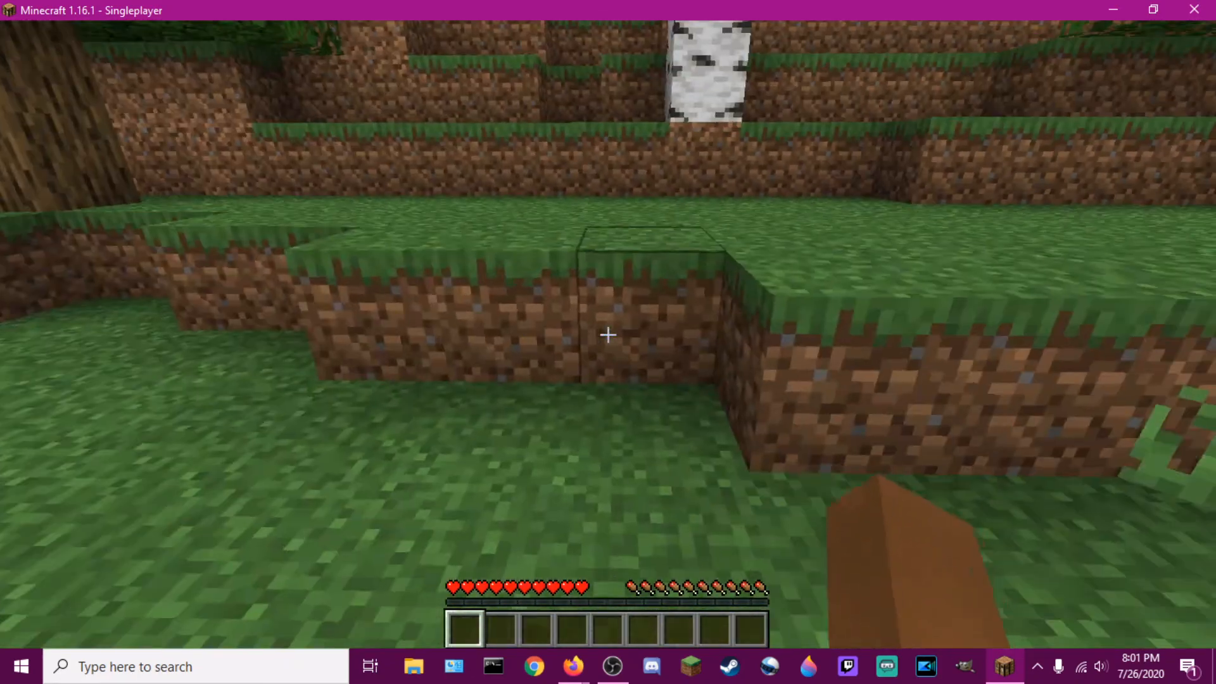
Step: Save the current world and quit to the title screen
key("Escape")
left_click(606, 209)
key("Escape")
left_click(612, 383)
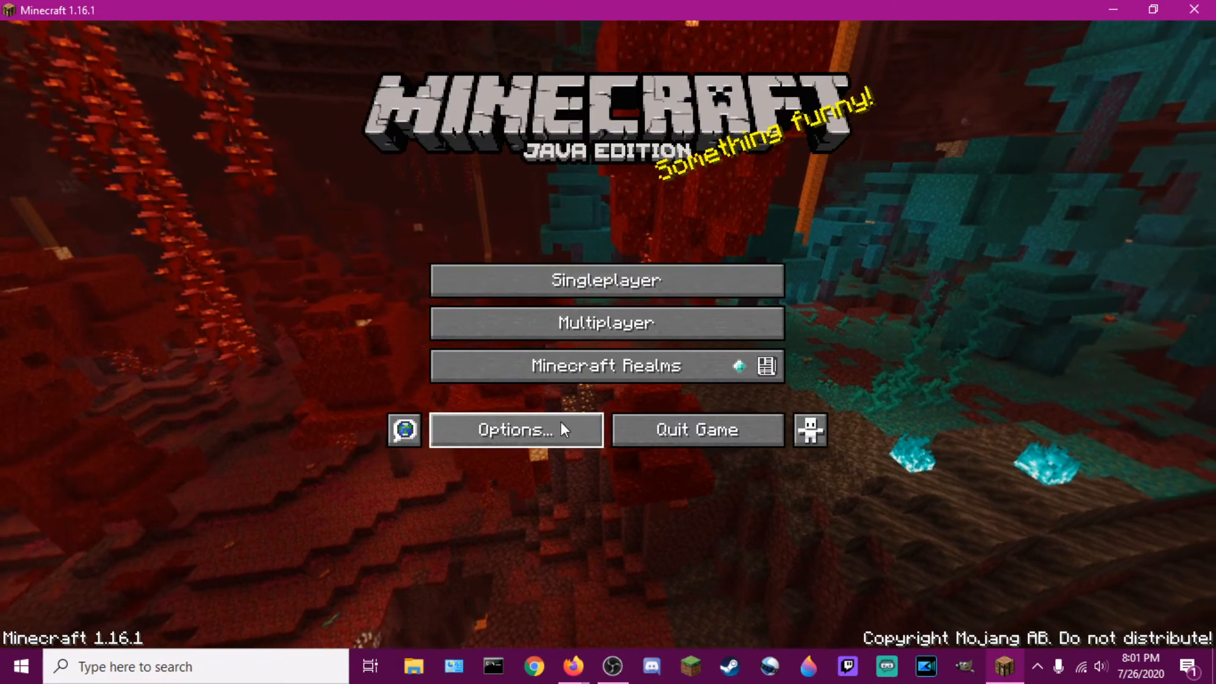
Step: Open the datapacks folder inside the existing Randomizer 16 world's save folder
left_click(577, 267)
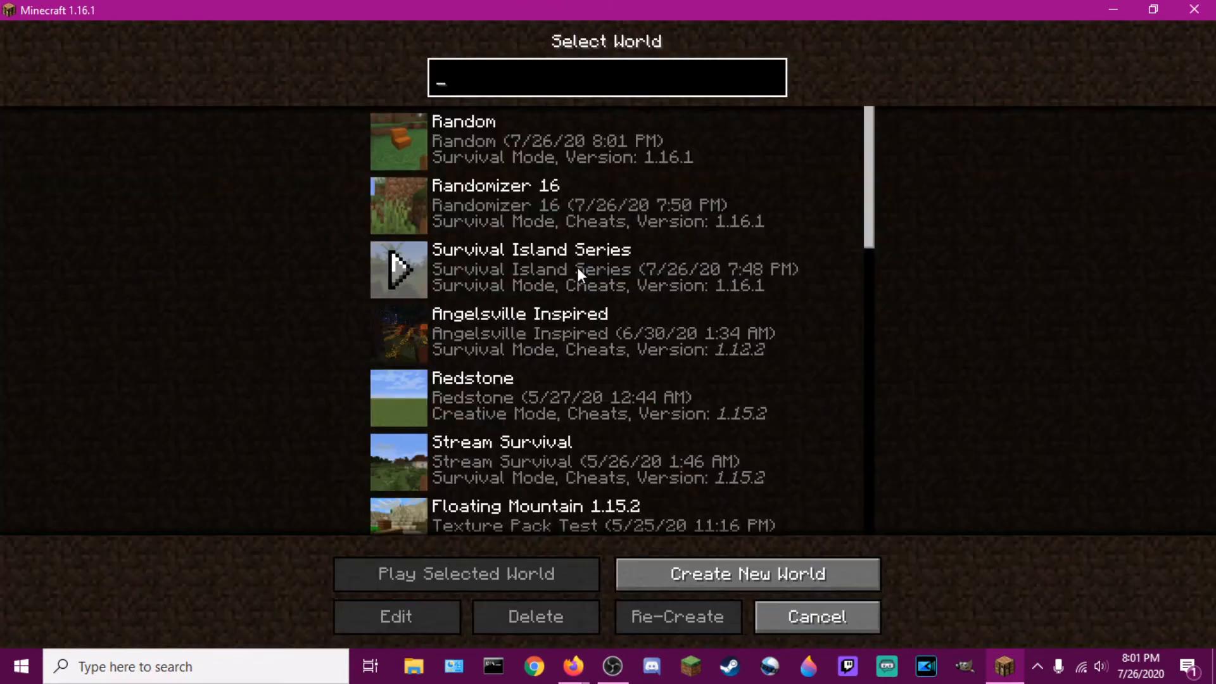
left_click(567, 216)
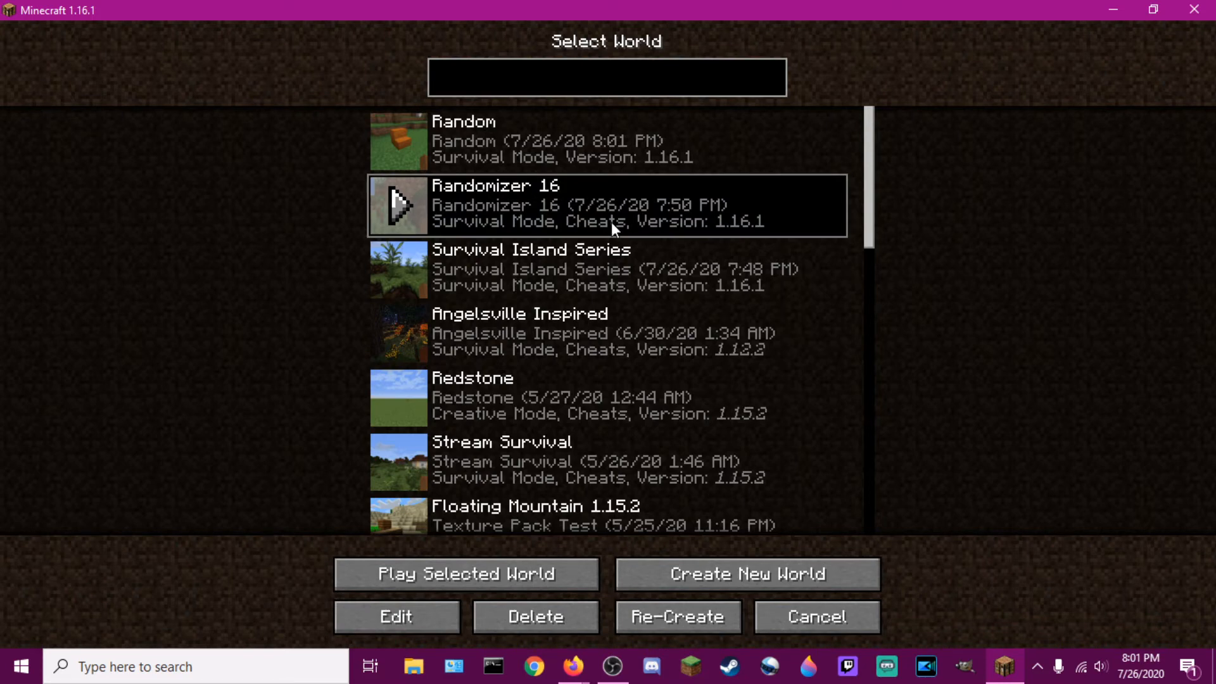
left_click(394, 624)
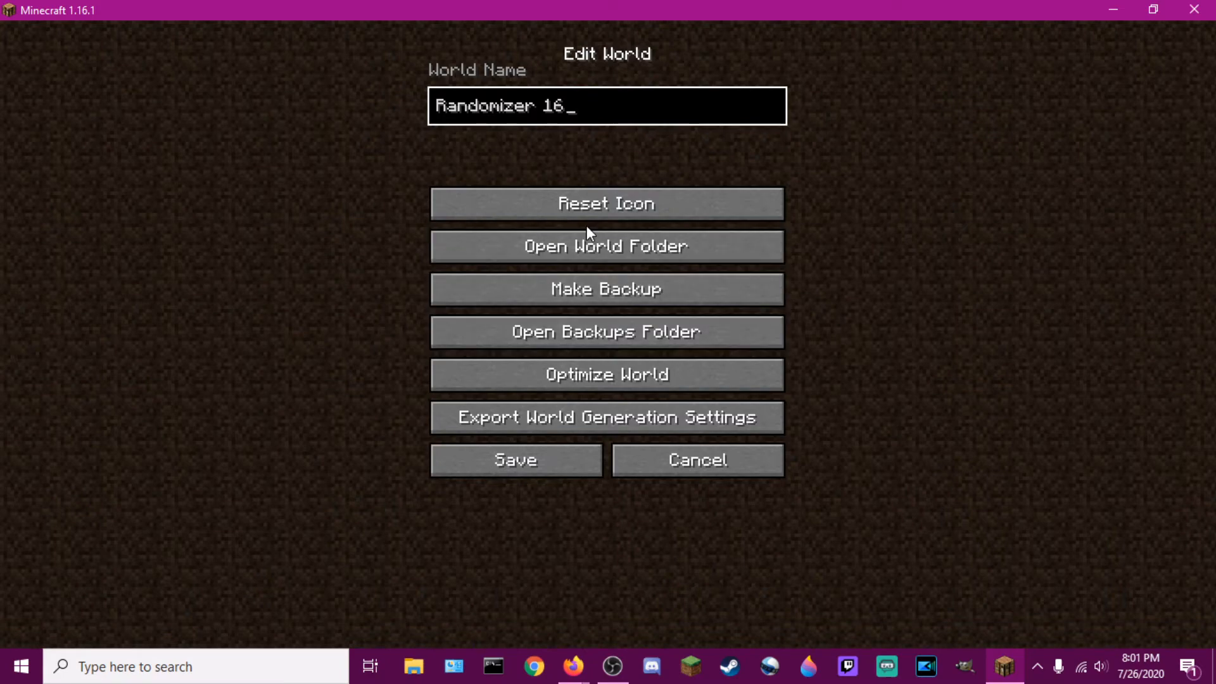
left_click(602, 248)
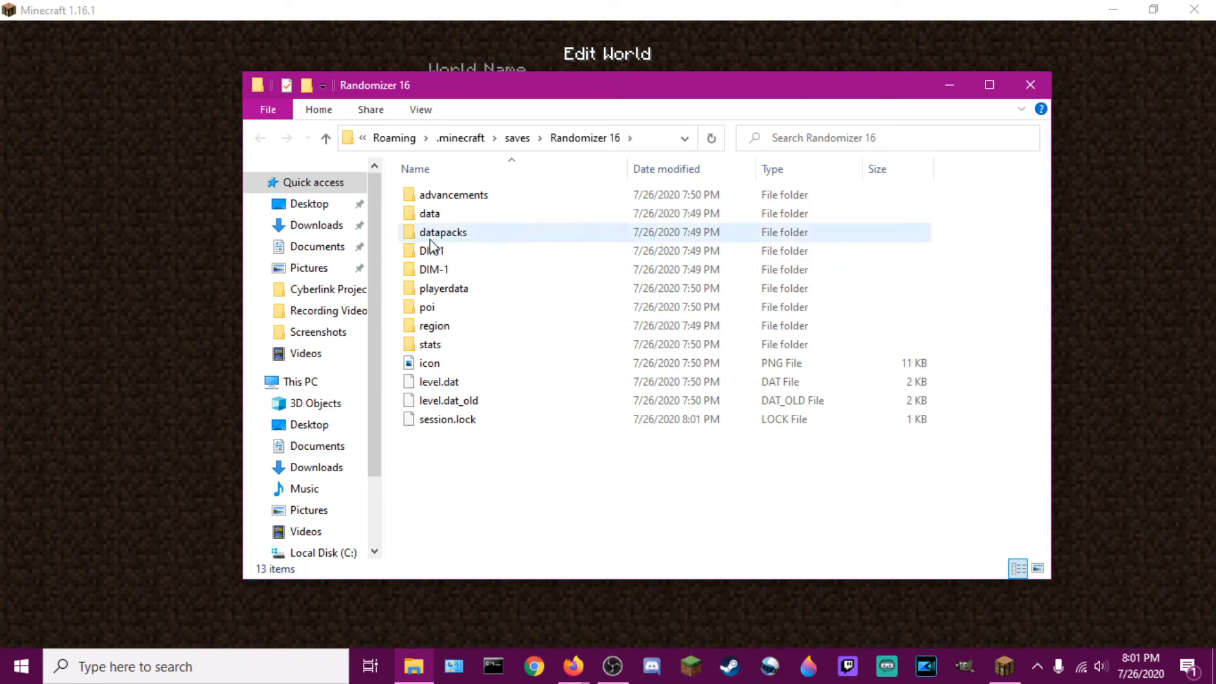
double_click(437, 236)
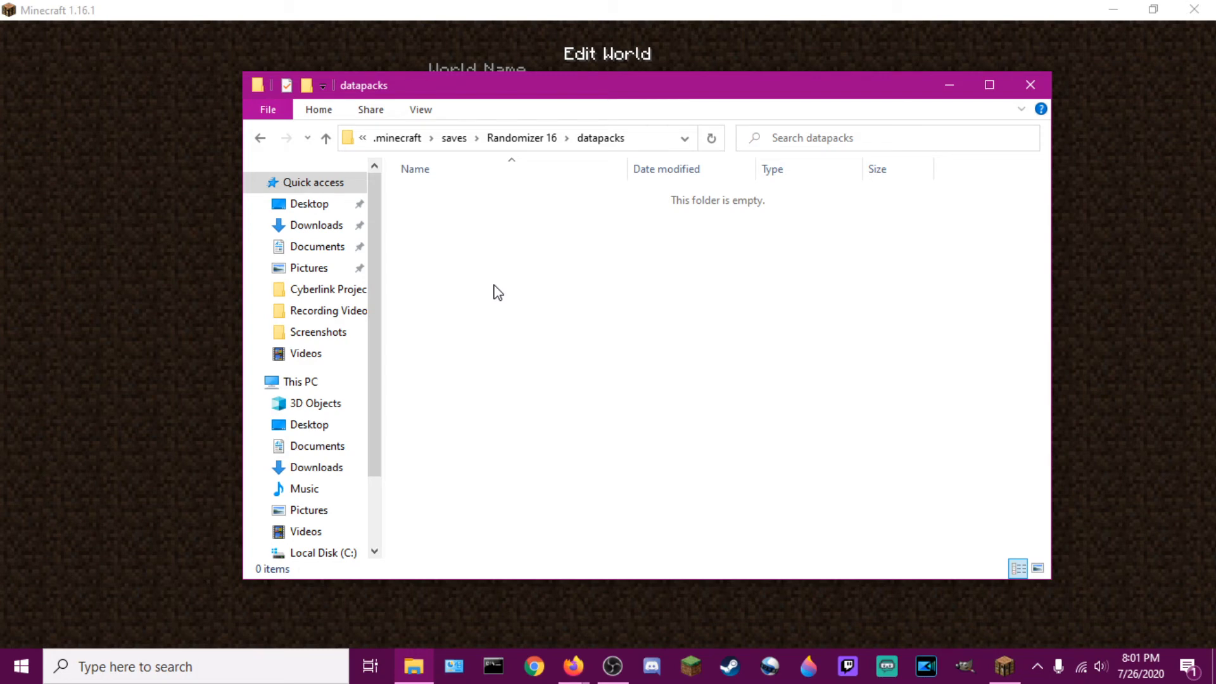
Step: Close the datapacks folder and return to the title screen without saving edits to the Randomizer 16 world
left_click(1027, 88)
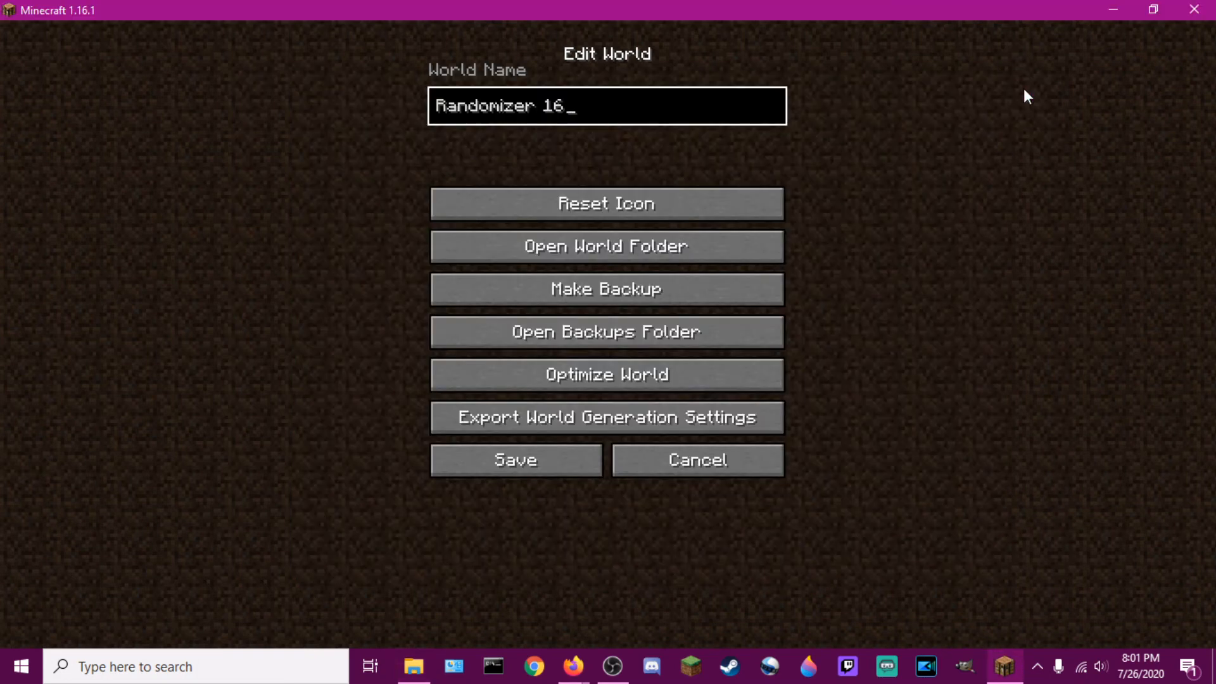
left_click(646, 464)
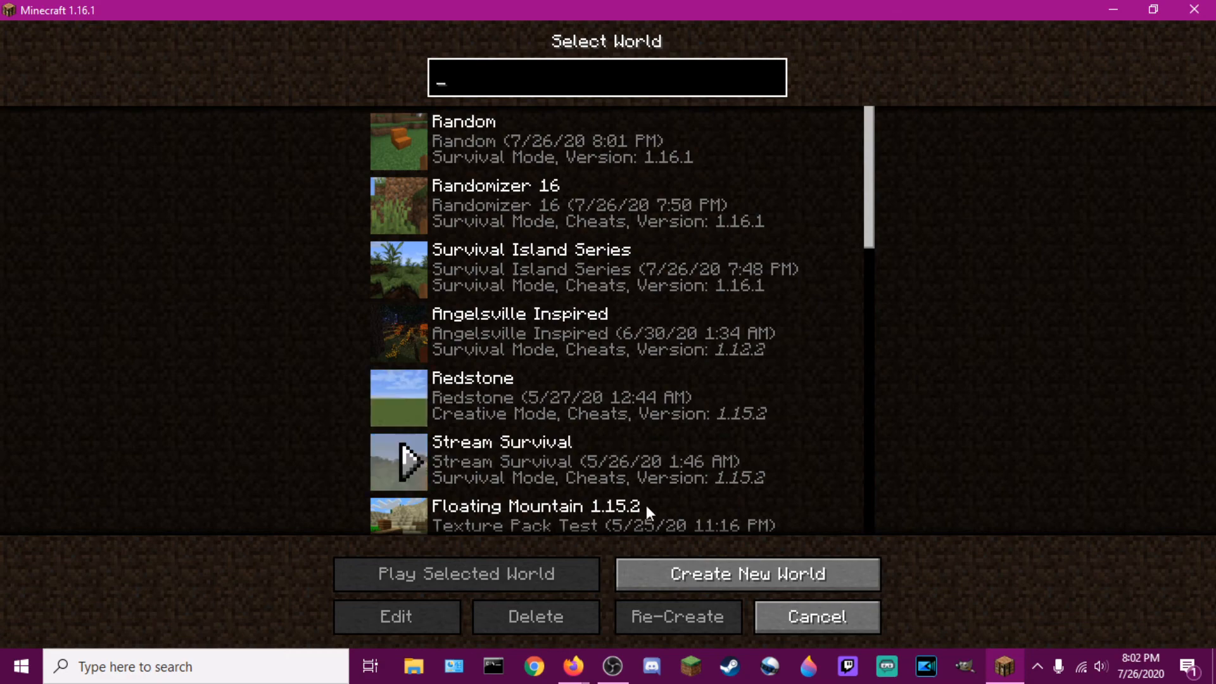
left_click(805, 625)
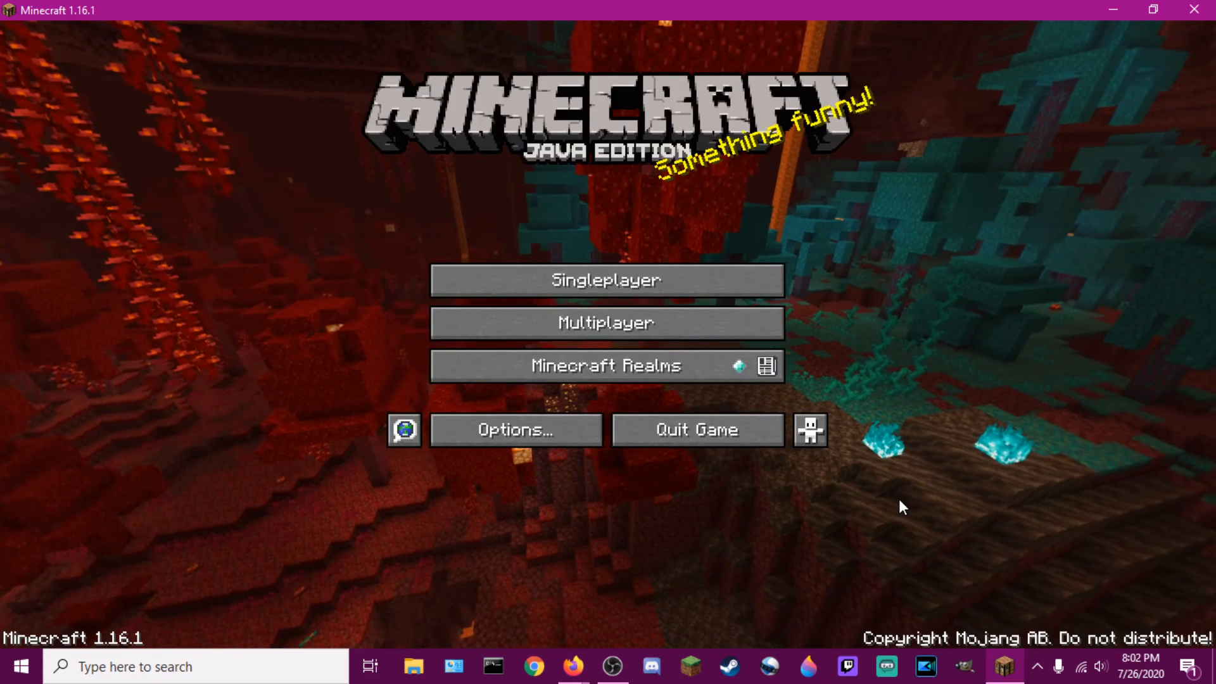